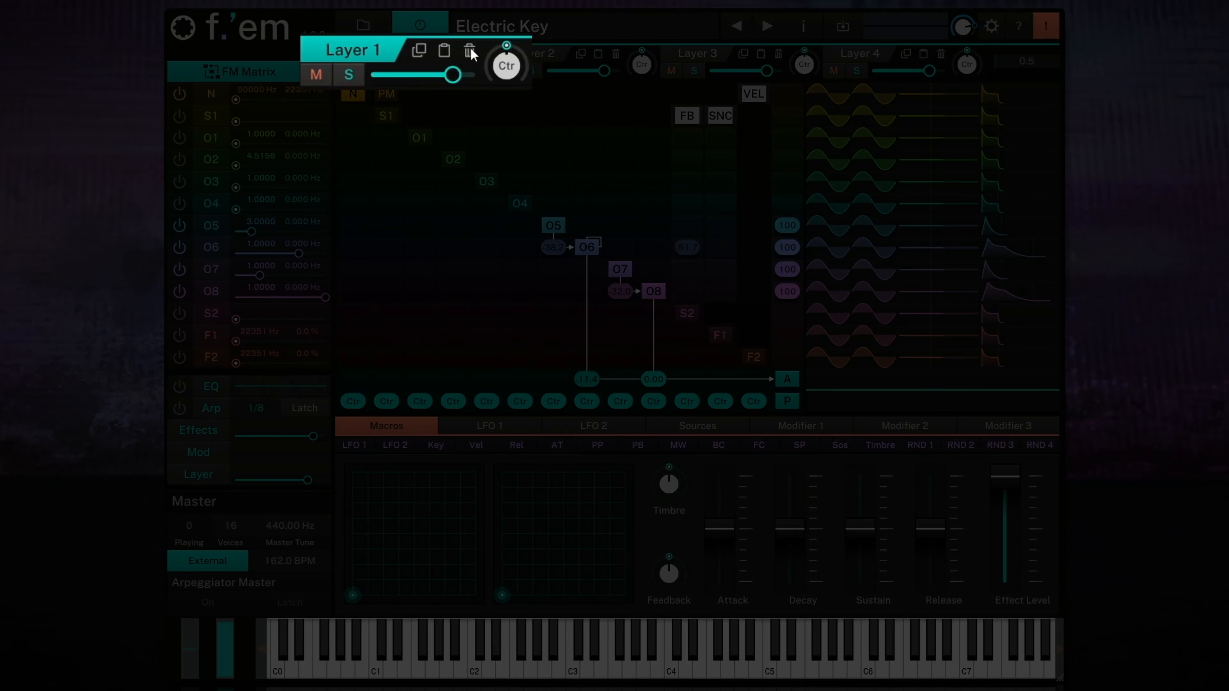
# Step: Clear Layer 1 to its initial state and choose the Sine waveform for Operator 8
pyautogui.click(454, 54)
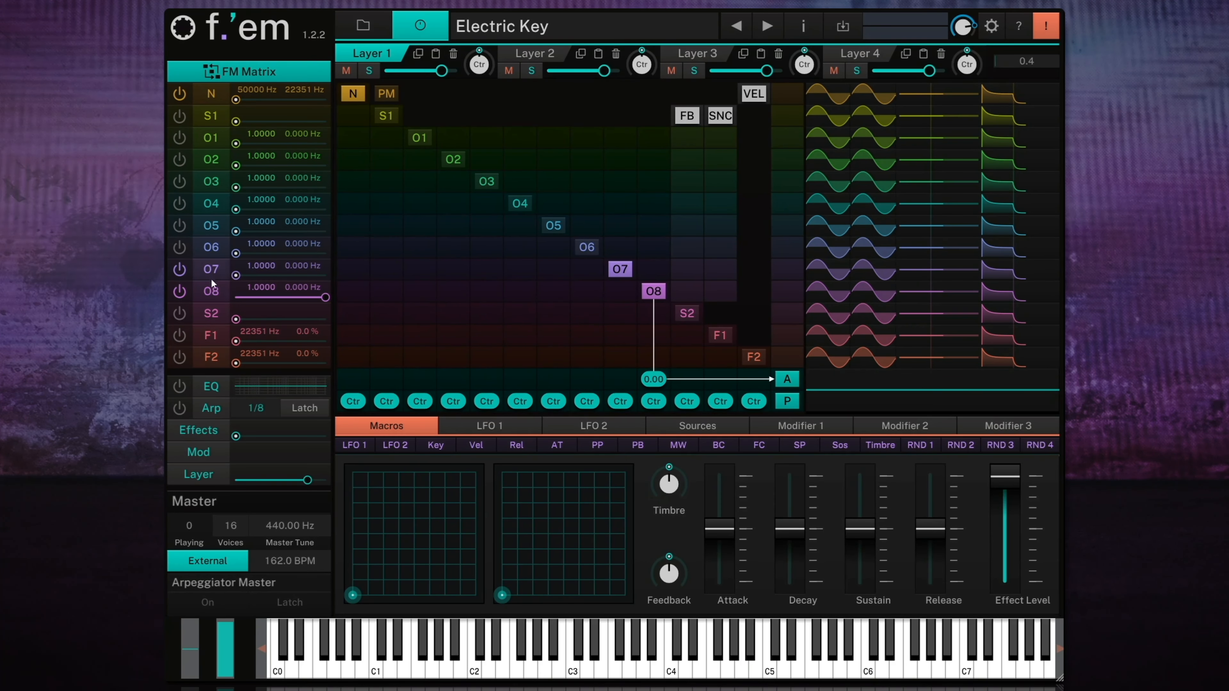
pyautogui.click(210, 291)
pyautogui.click(346, 91)
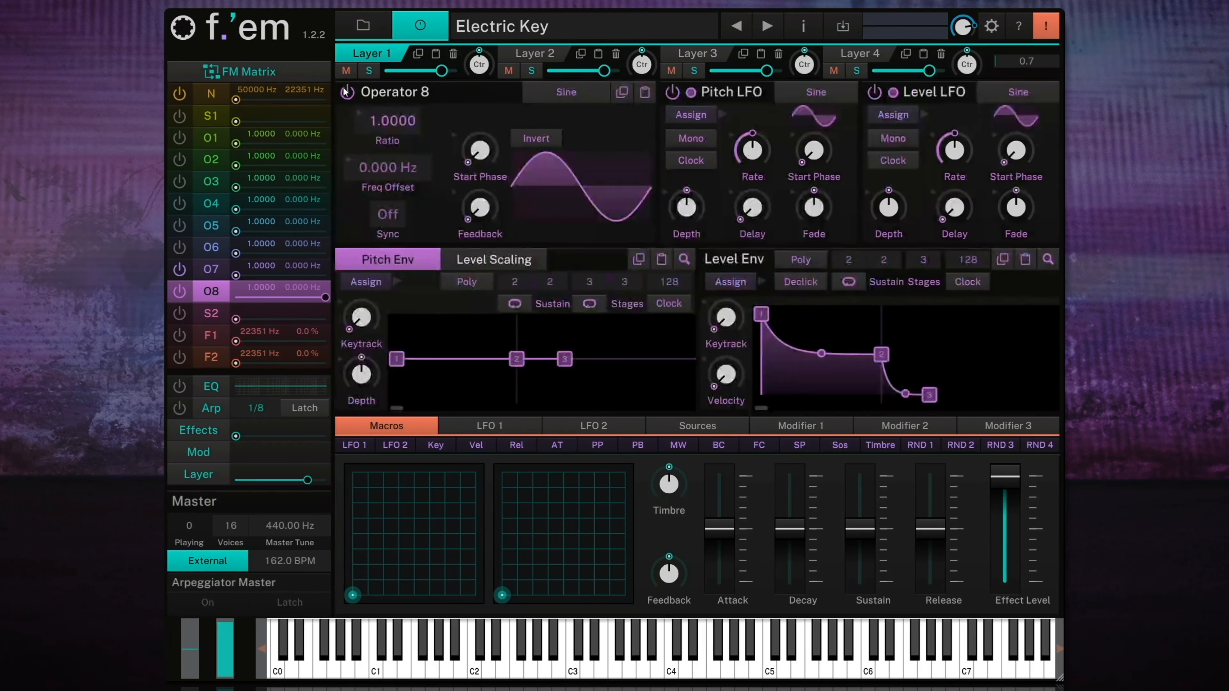
pyautogui.click(563, 94)
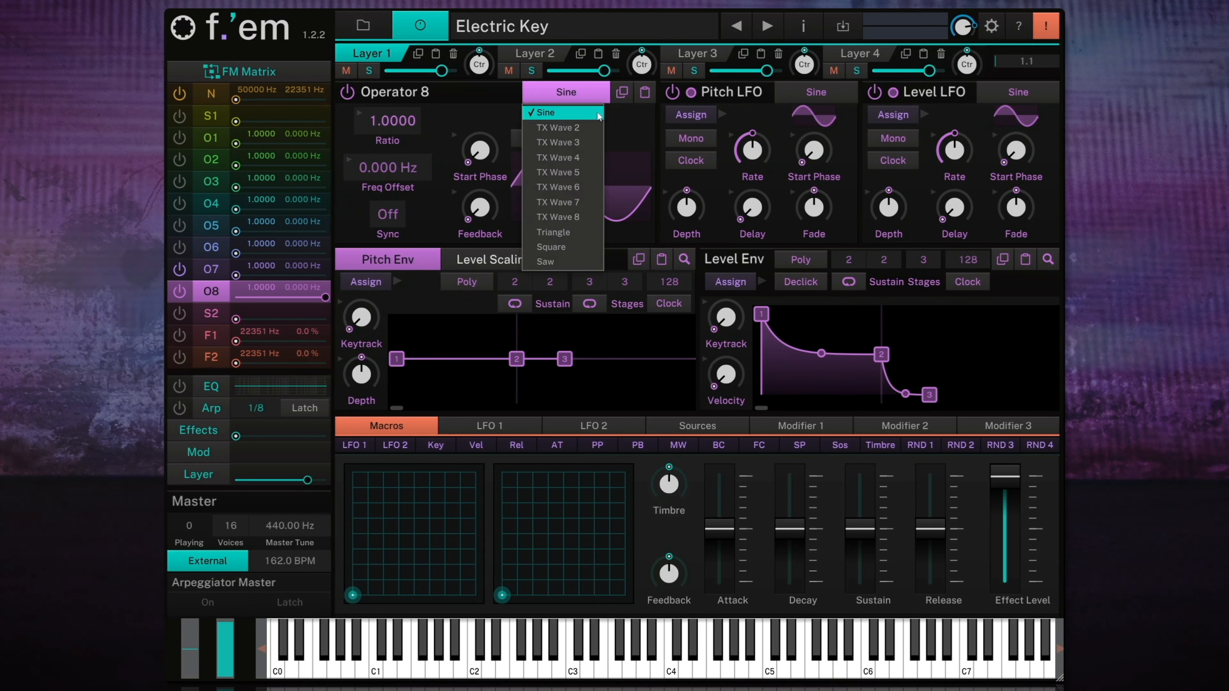
pyautogui.click(567, 113)
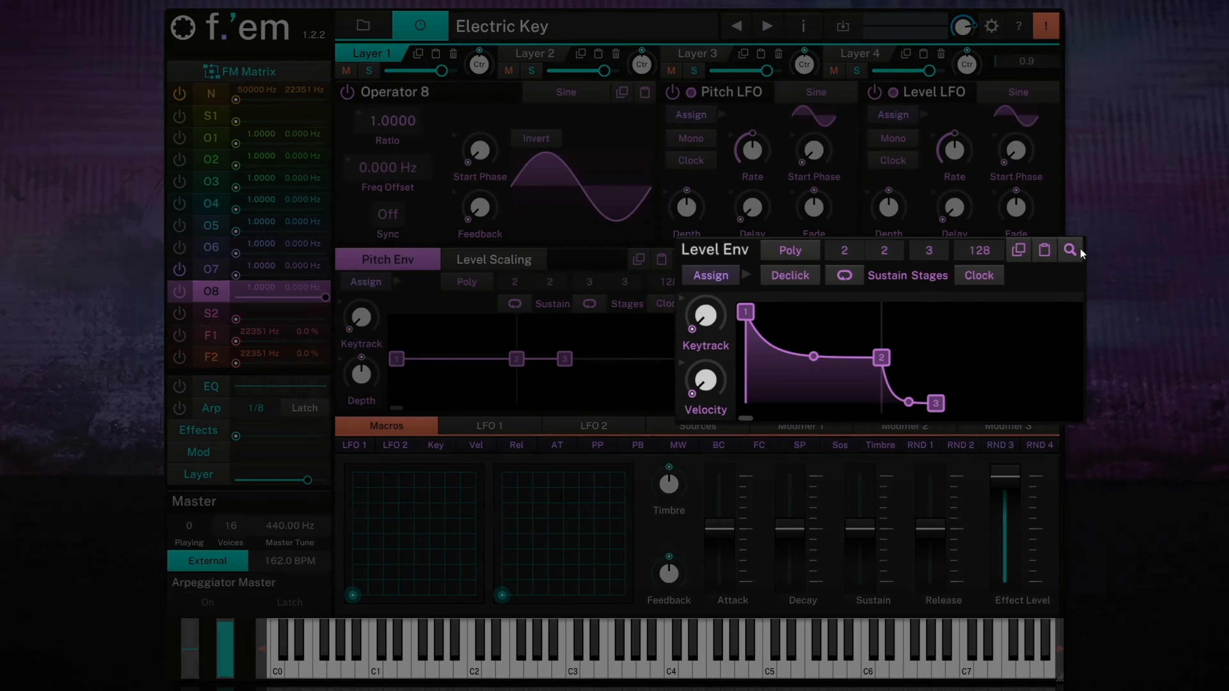
# Step: Turn off Declick in Operator 8's level envelope and add an extra decay stage before the sustain point
pyautogui.click(1058, 262)
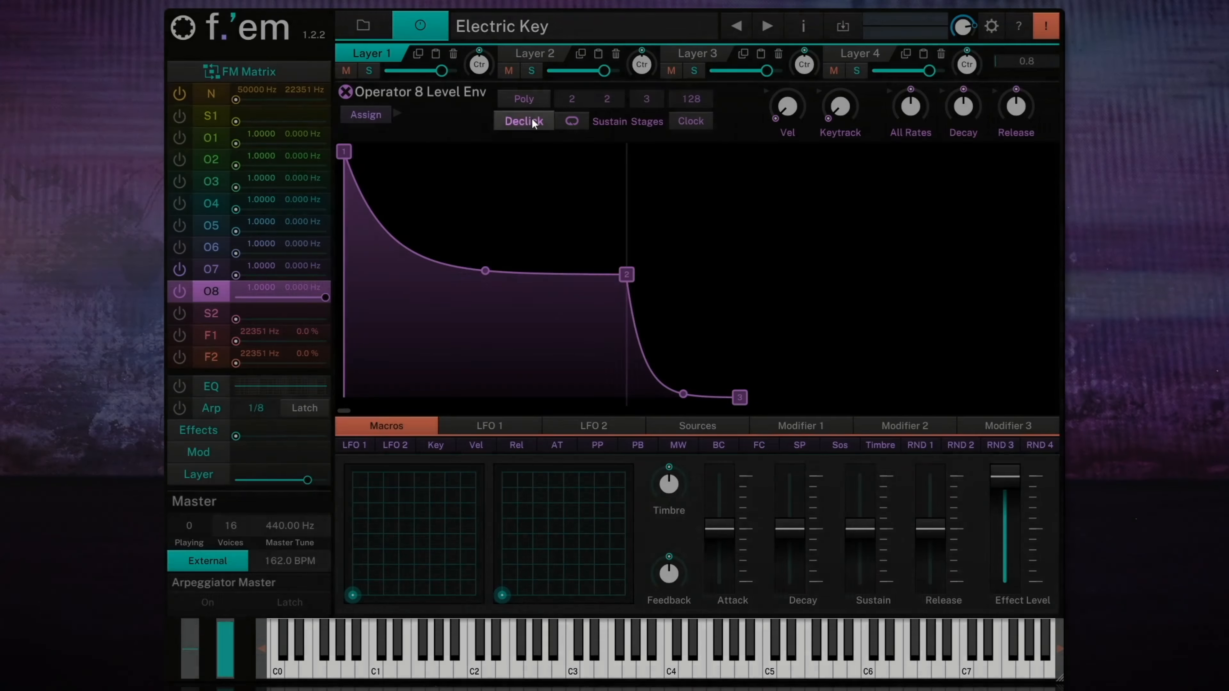
pyautogui.click(532, 118)
pyautogui.scroll(-3, 582, 250)
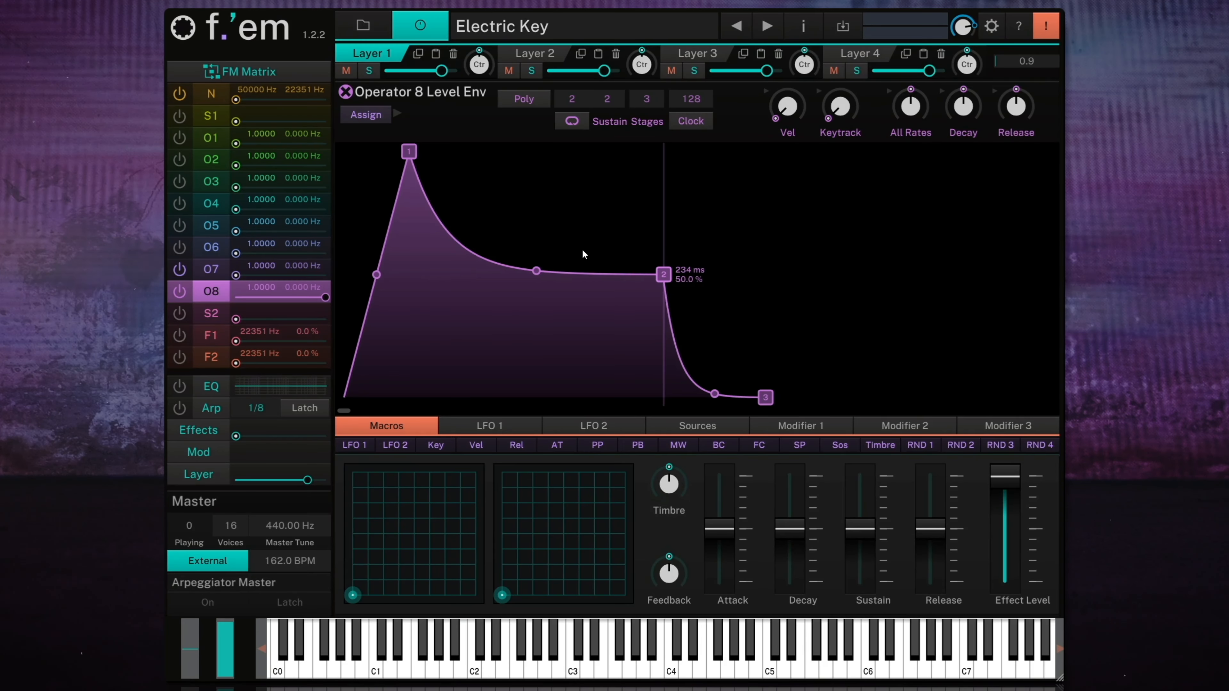
pyautogui.scroll(-2, 582, 249)
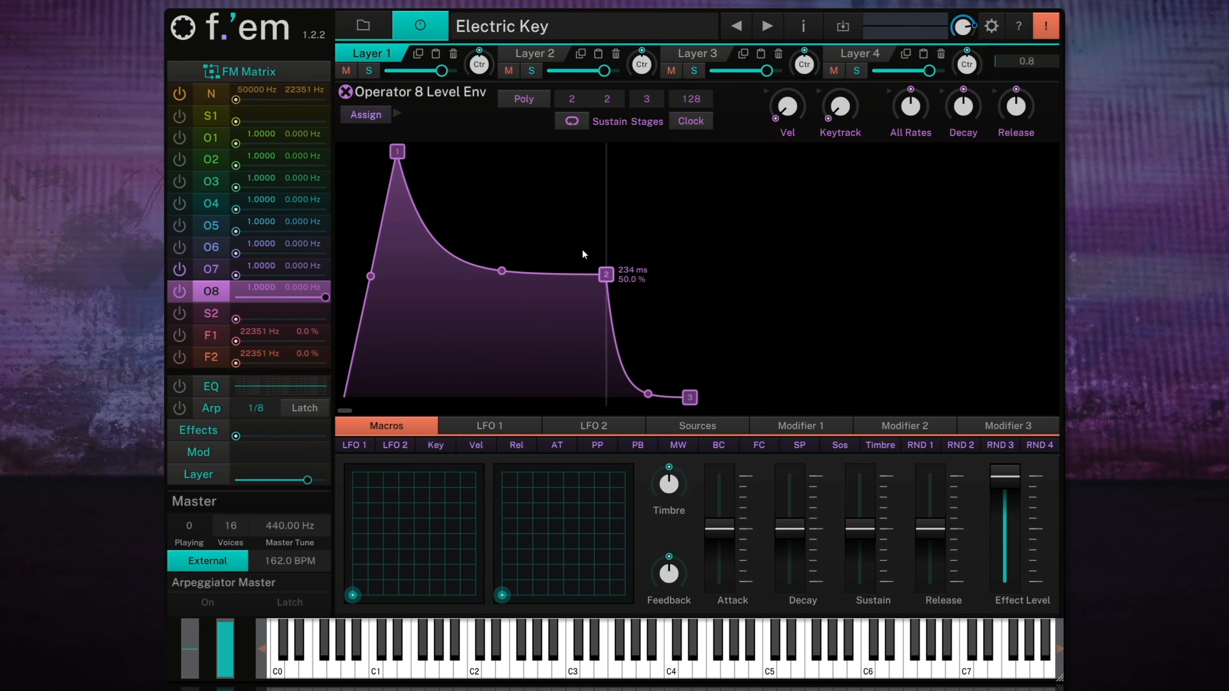
pyautogui.doubleClick(534, 251)
pyautogui.moveTo(534, 251); pyautogui.dragTo(615, 263)
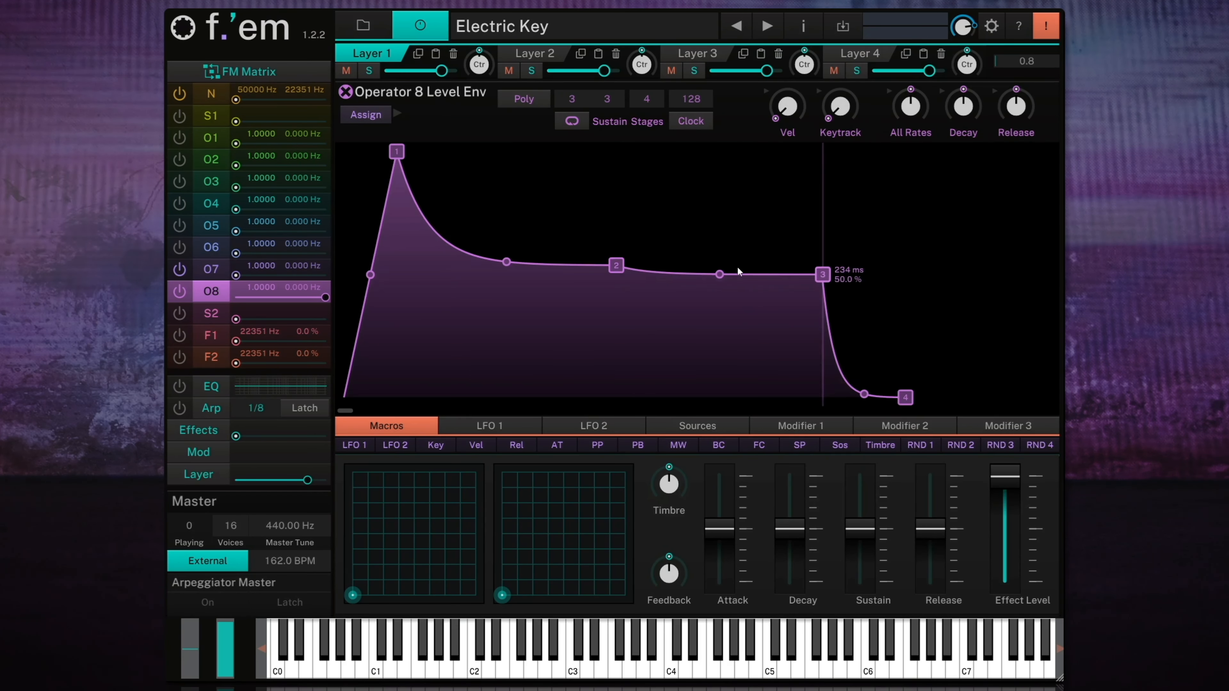
# Step: Stretch Operator 8's sustain point to about 2 s at 0 %, lengthen the release, and soften both decay curves
pyautogui.scroll(-3, 738, 267)
pyautogui.moveTo(759, 277); pyautogui.dragTo(1013, 405)
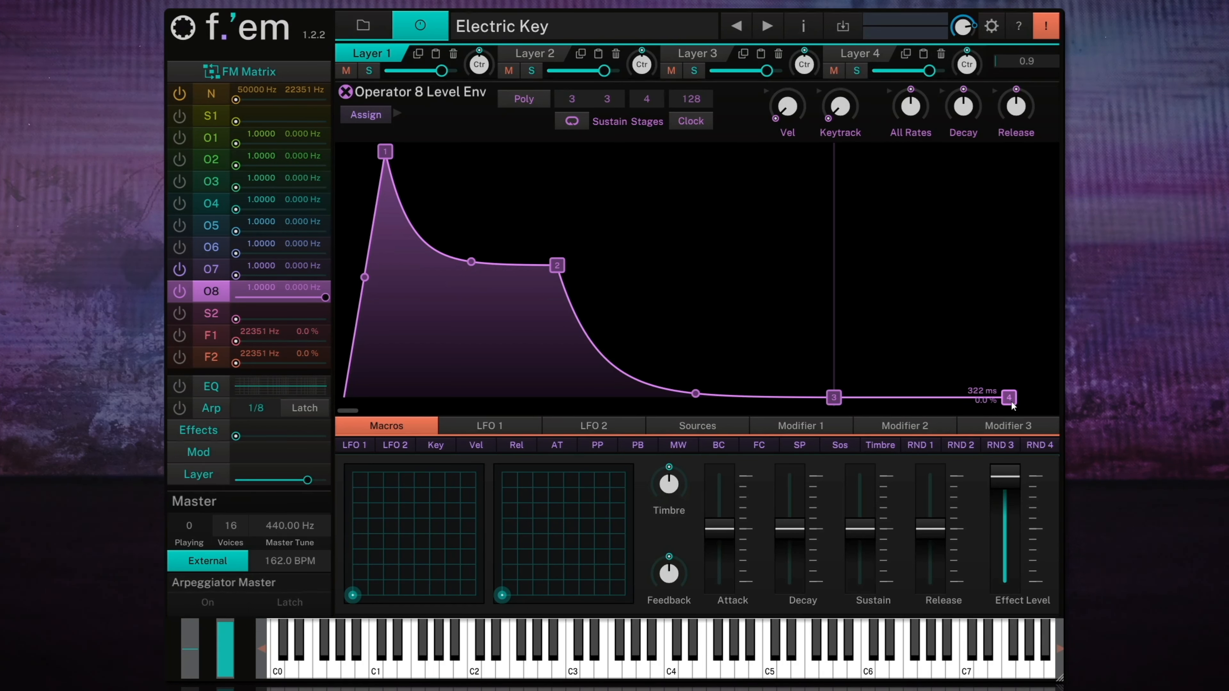
pyautogui.moveTo(1010, 401); pyautogui.dragTo(1007, 400)
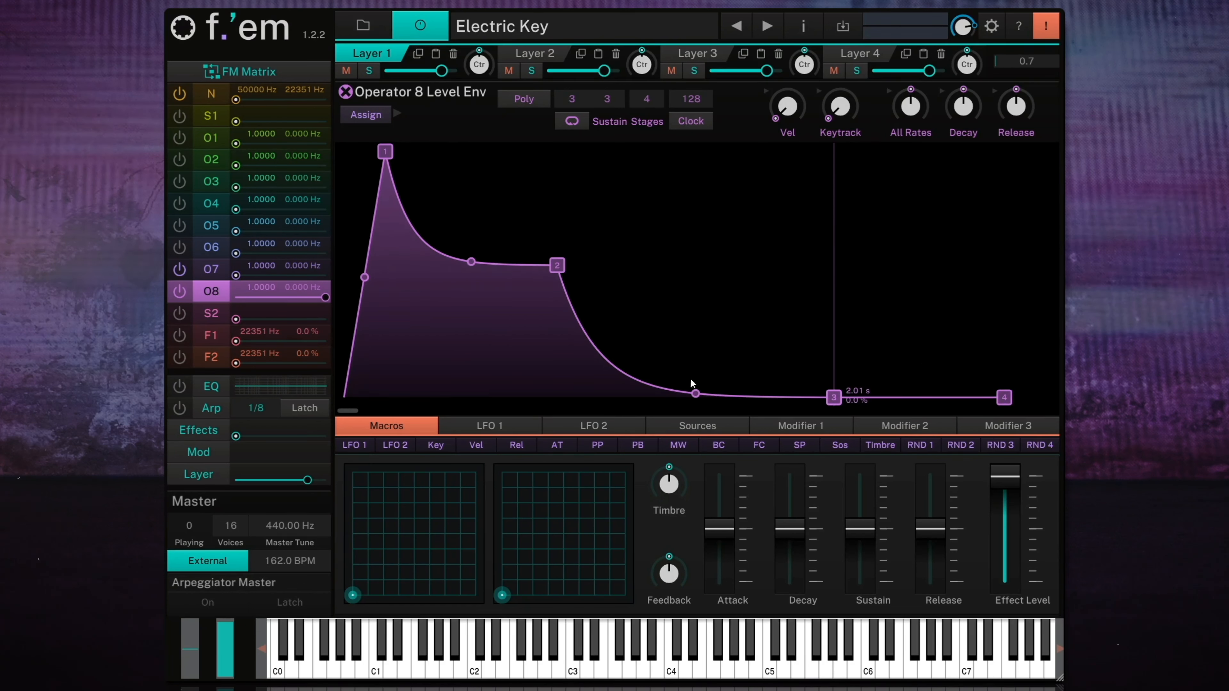
pyautogui.moveTo(697, 395); pyautogui.dragTo(722, 304)
pyautogui.moveTo(472, 264); pyautogui.dragTo(494, 170)
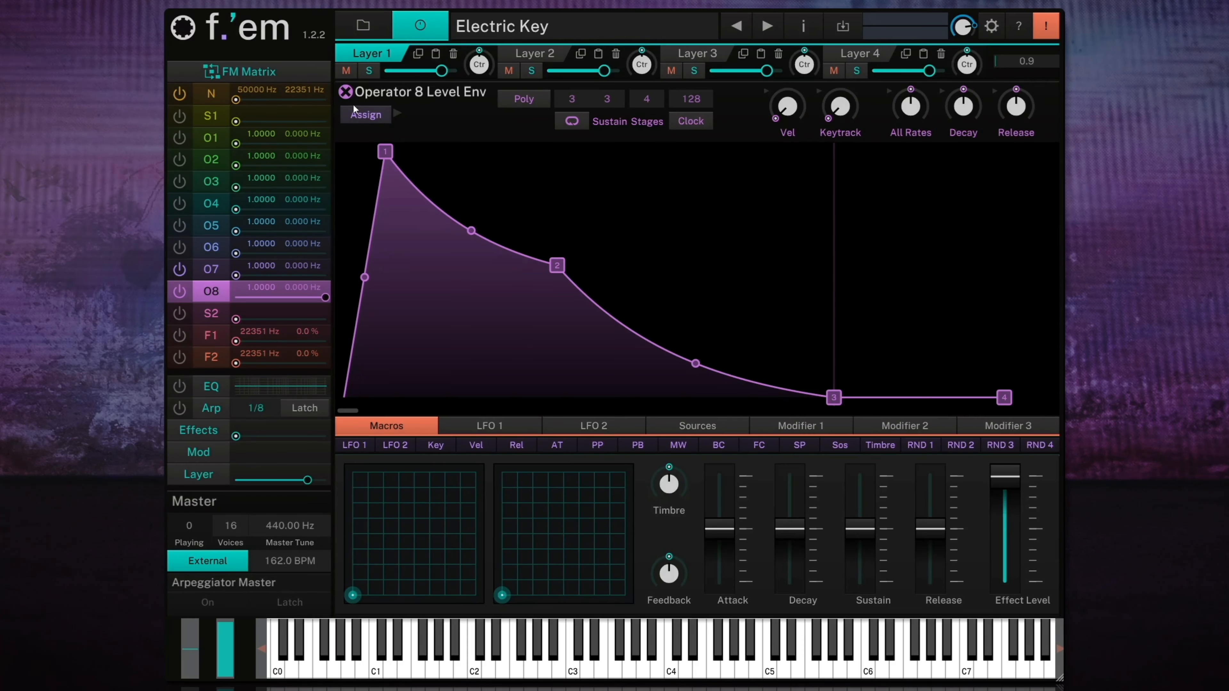
pyautogui.click(346, 92)
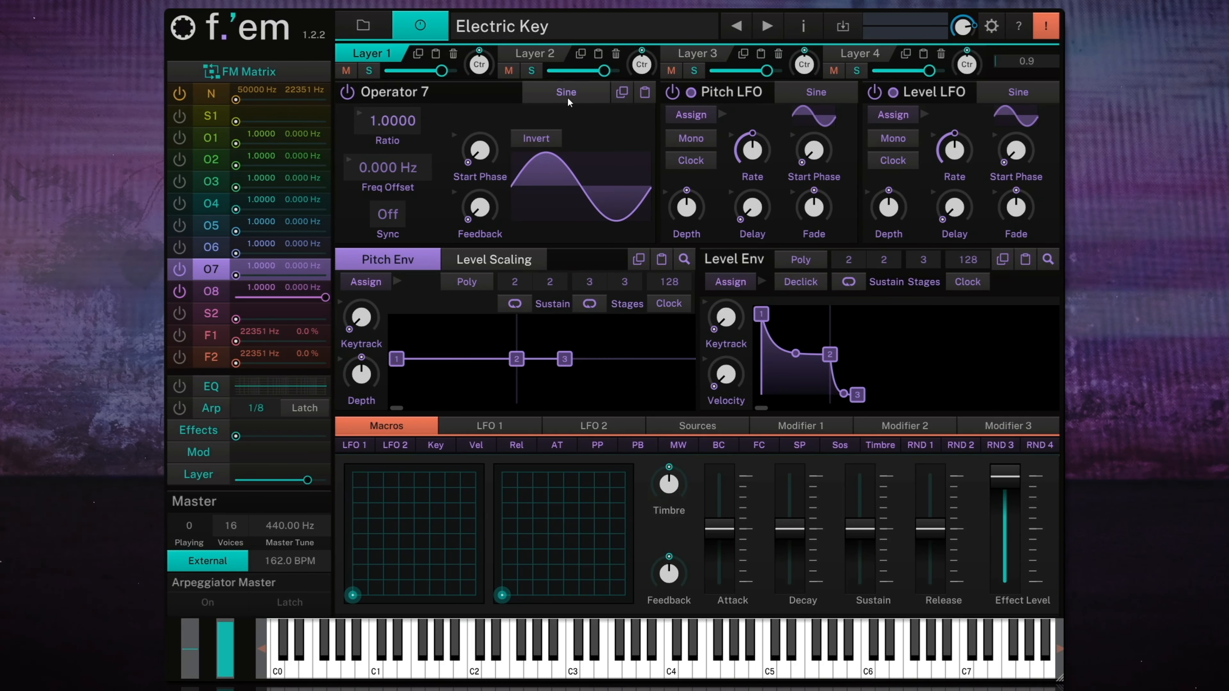
# Step: Choose the Sine waveform for Operator 7 and shape its level envelope with Declick off and a softer decay to 0 %
pyautogui.click(573, 100)
pyautogui.click(560, 114)
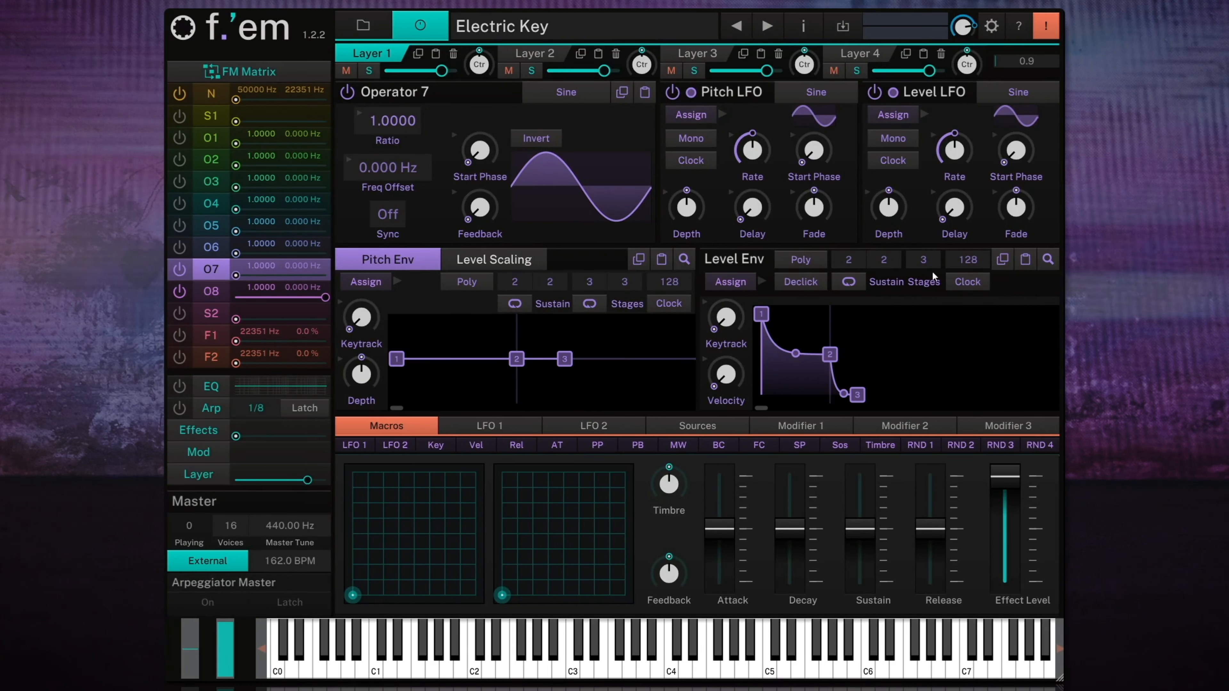
pyautogui.click(1048, 260)
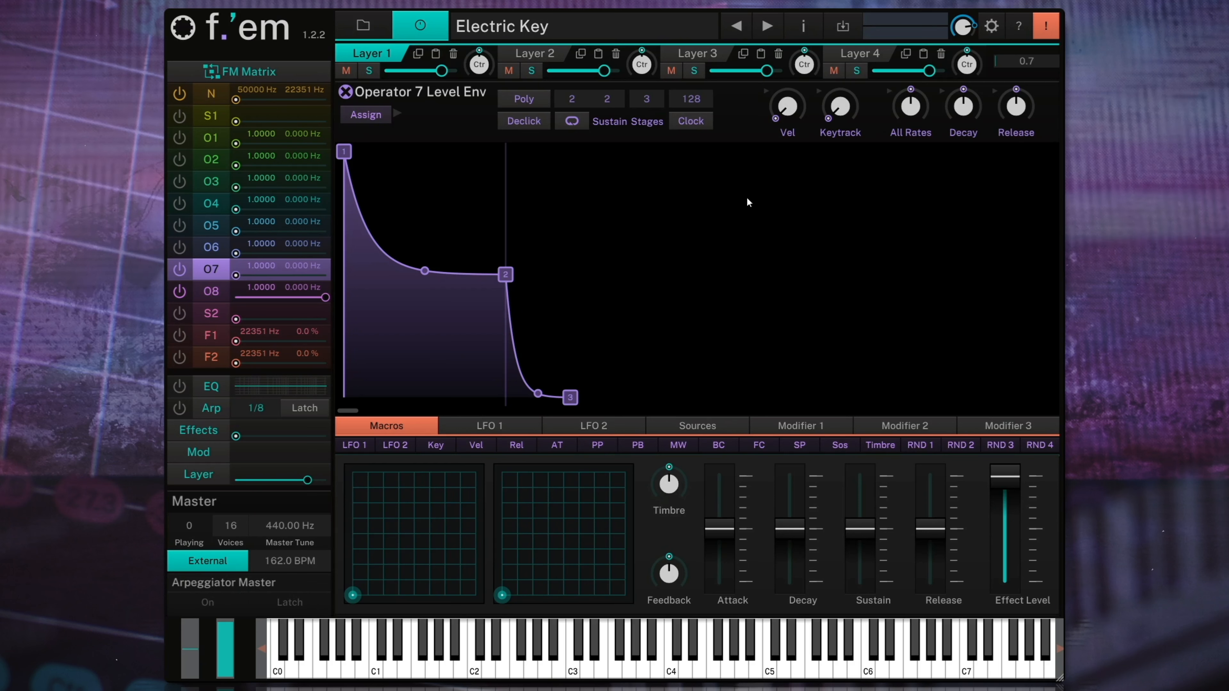
pyautogui.click(524, 123)
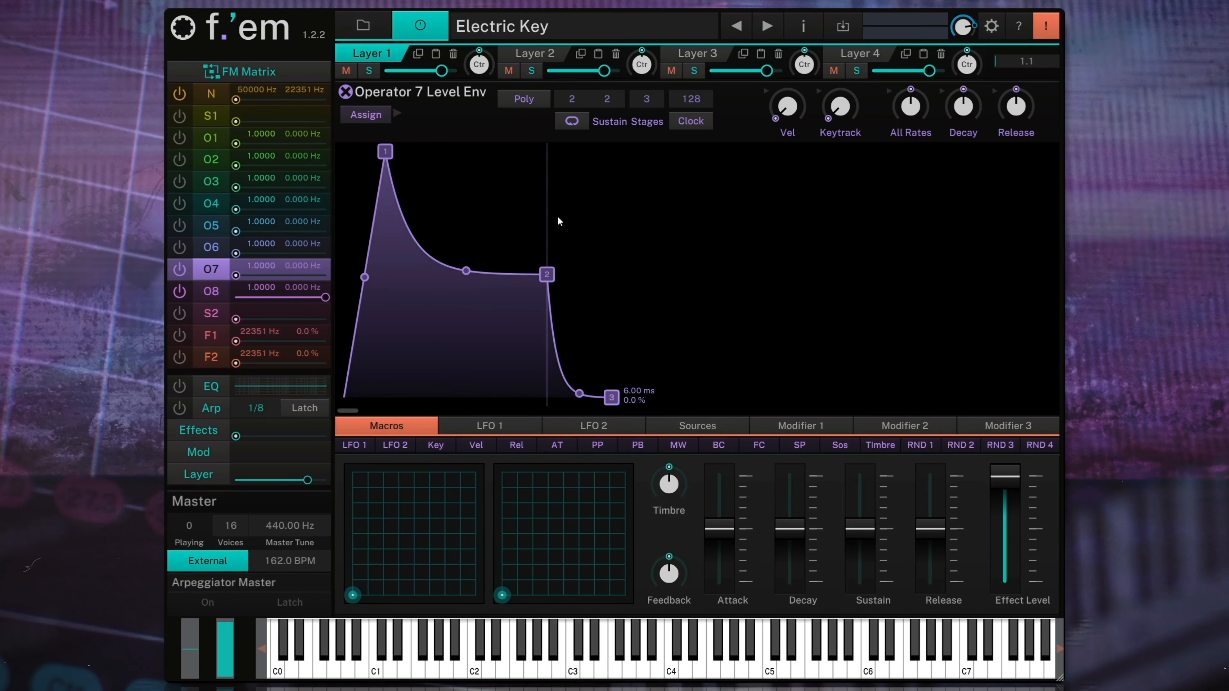
pyautogui.moveTo(552, 270); pyautogui.dragTo(547, 408)
pyautogui.moveTo(464, 390); pyautogui.dragTo(493, 318)
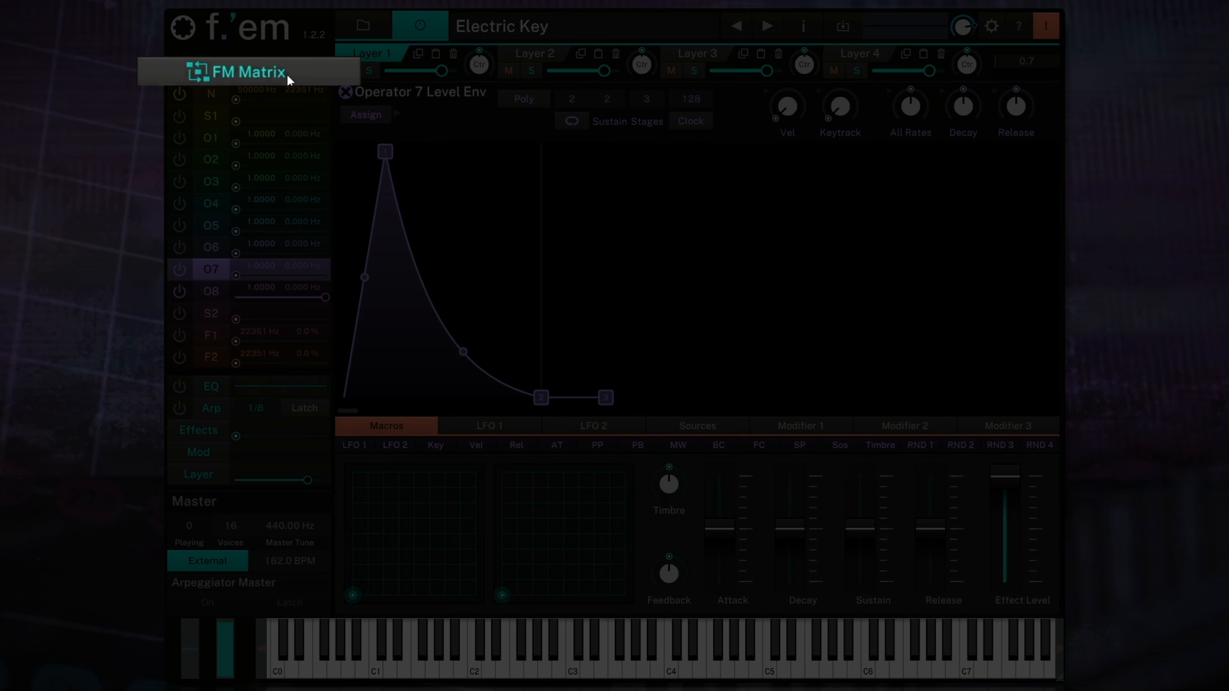
# Step: Route Operator 7 to modulate Operator 8 in the FM Matrix at a level of -32.1
pyautogui.click(285, 73)
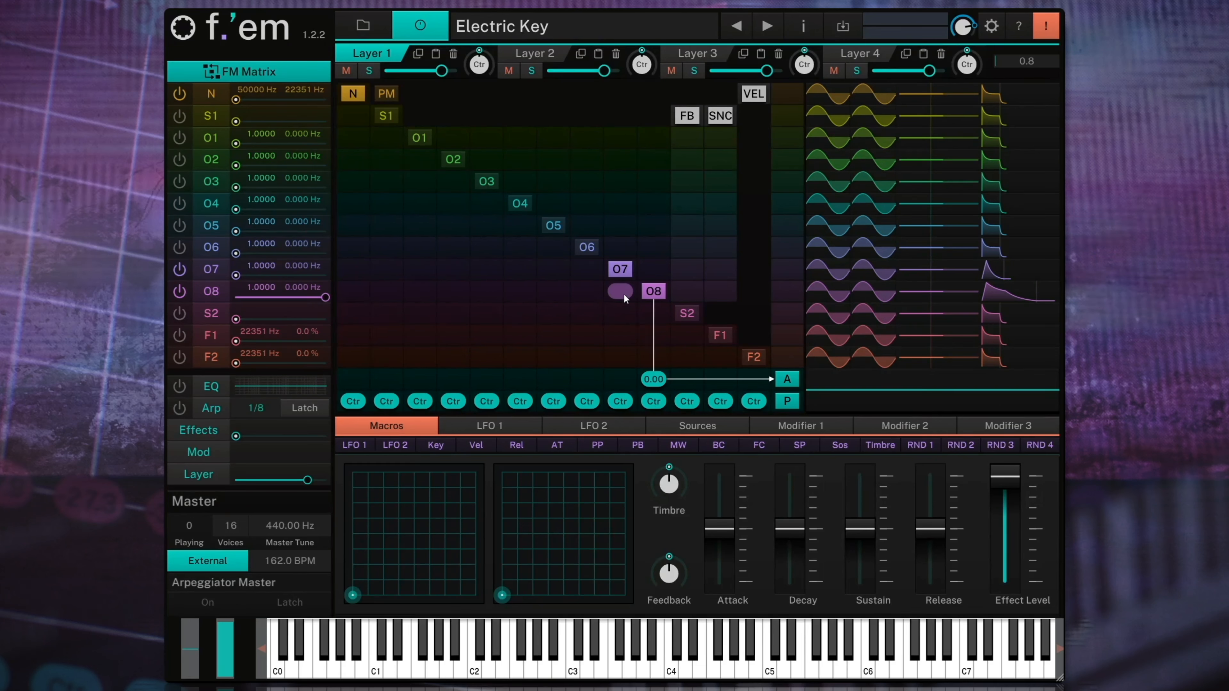
pyautogui.moveTo(624, 293); pyautogui.dragTo(644, 240)
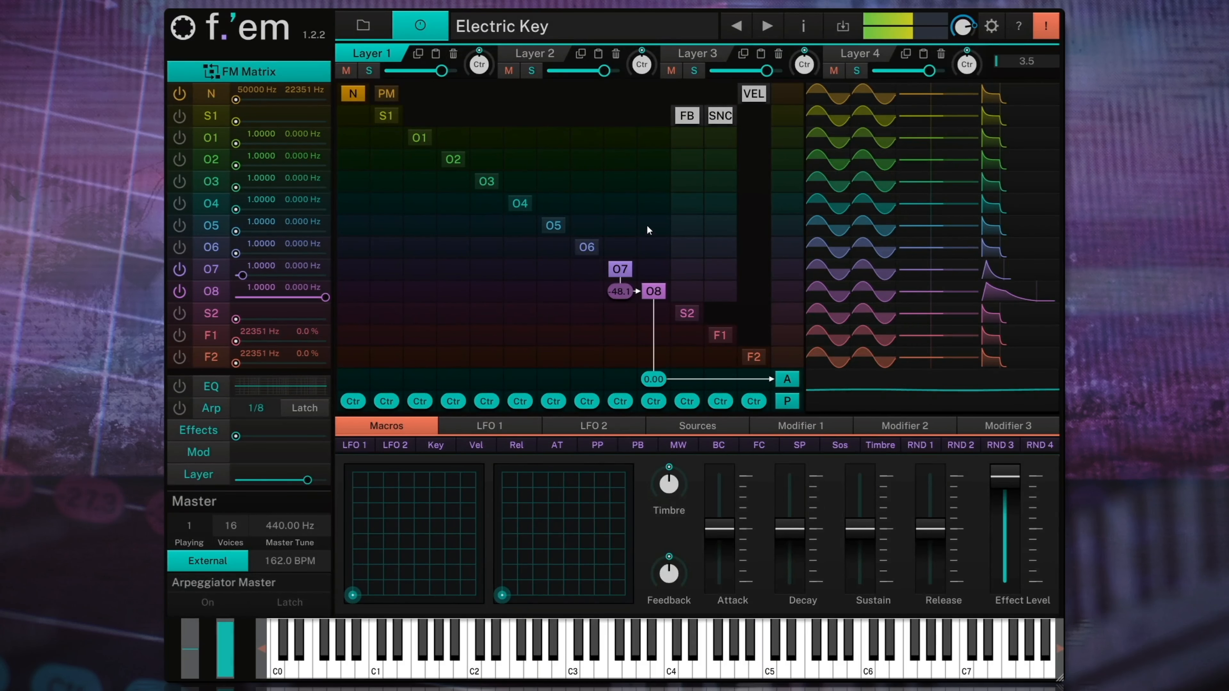
pyautogui.moveTo(659, 165); pyautogui.dragTo(673, 86)
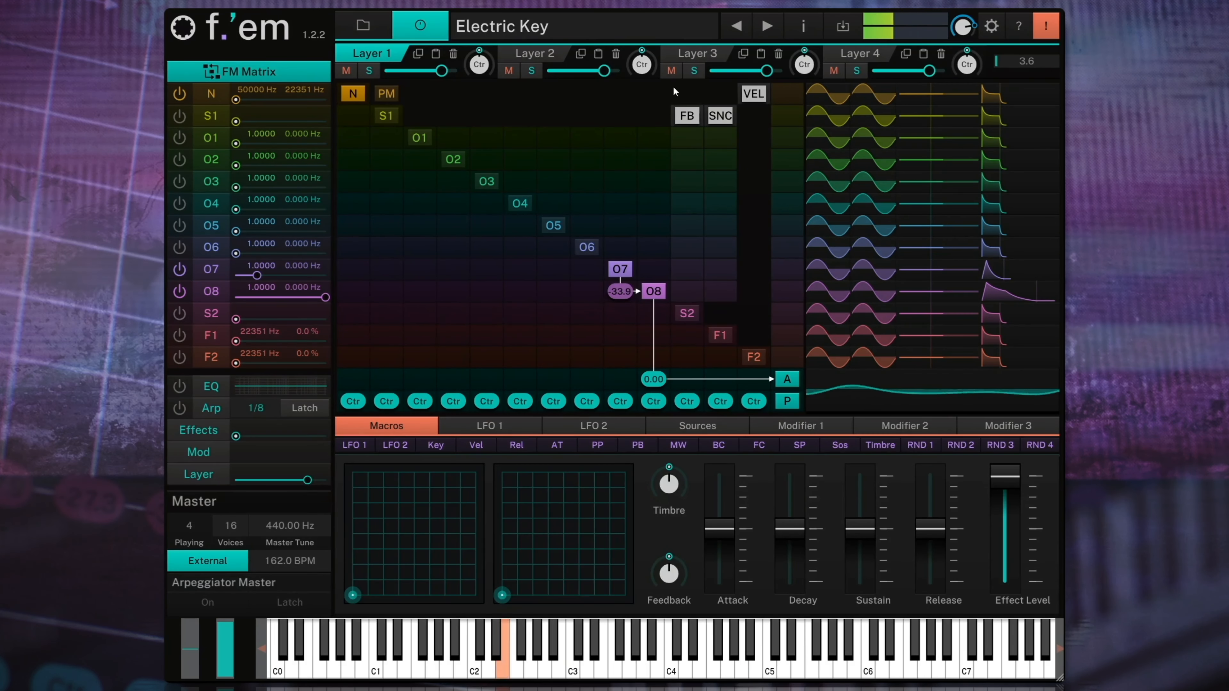
pyautogui.moveTo(621, 300); pyautogui.dragTo(637, 269)
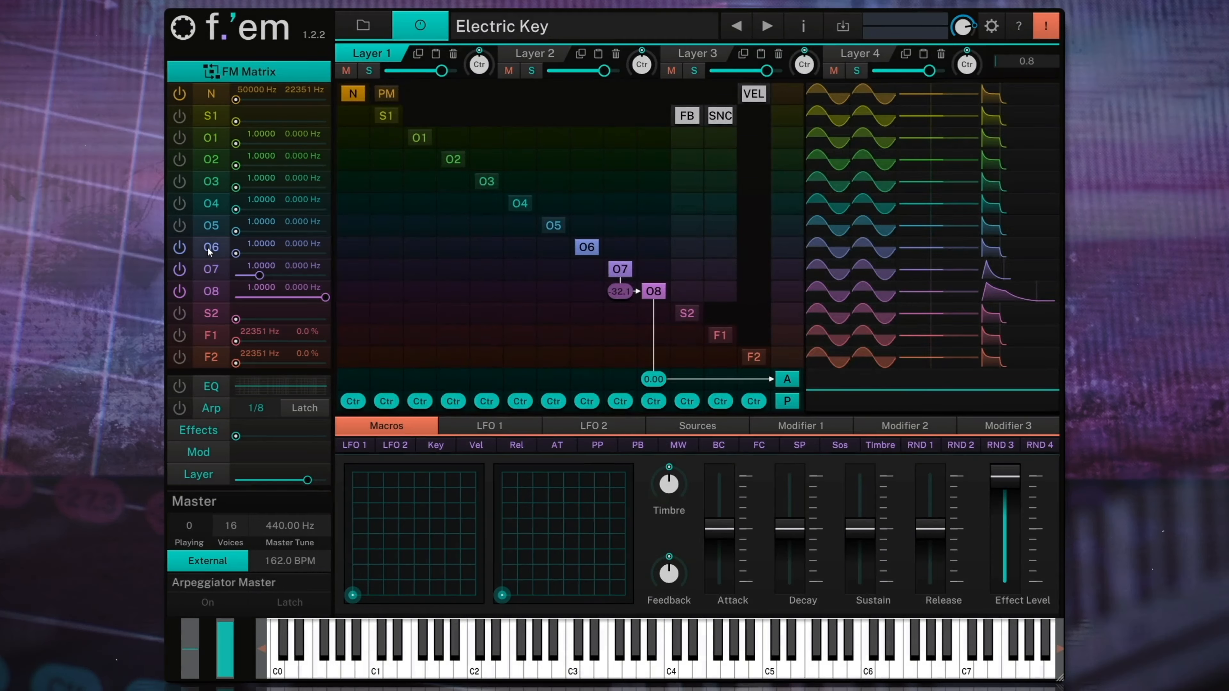
# Step: Copy Operator 8's level envelope to Operator 6 and shorten its release stage
pyautogui.click(210, 249)
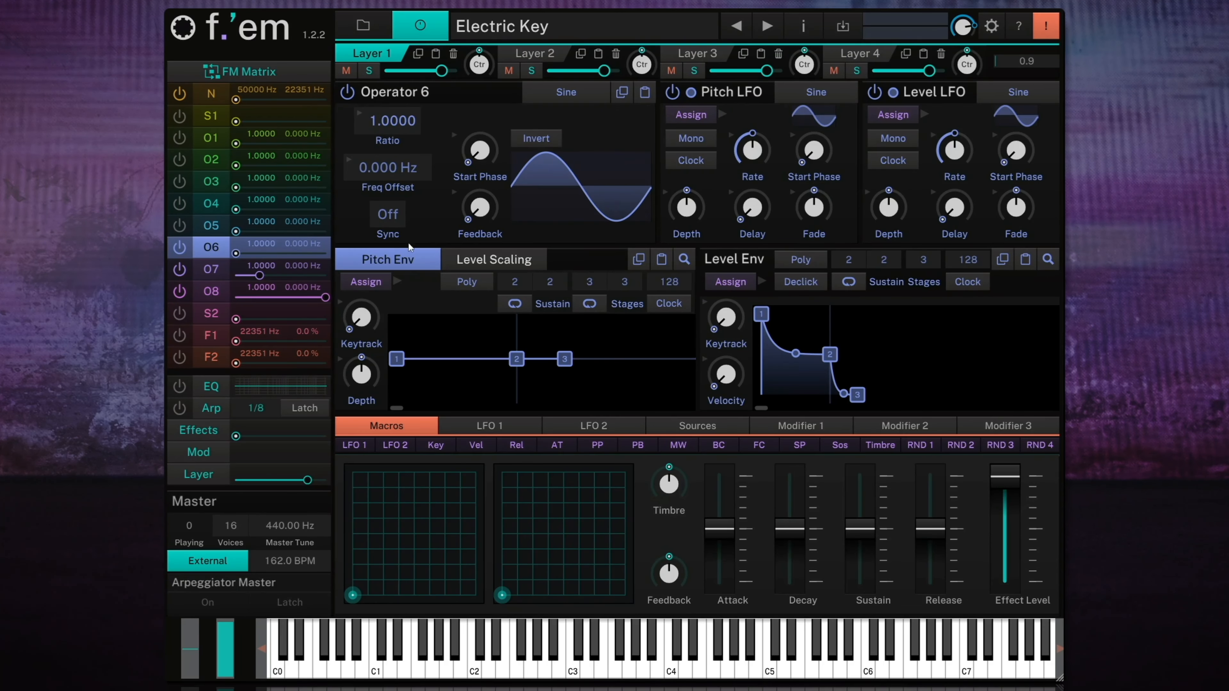
pyautogui.click(212, 296)
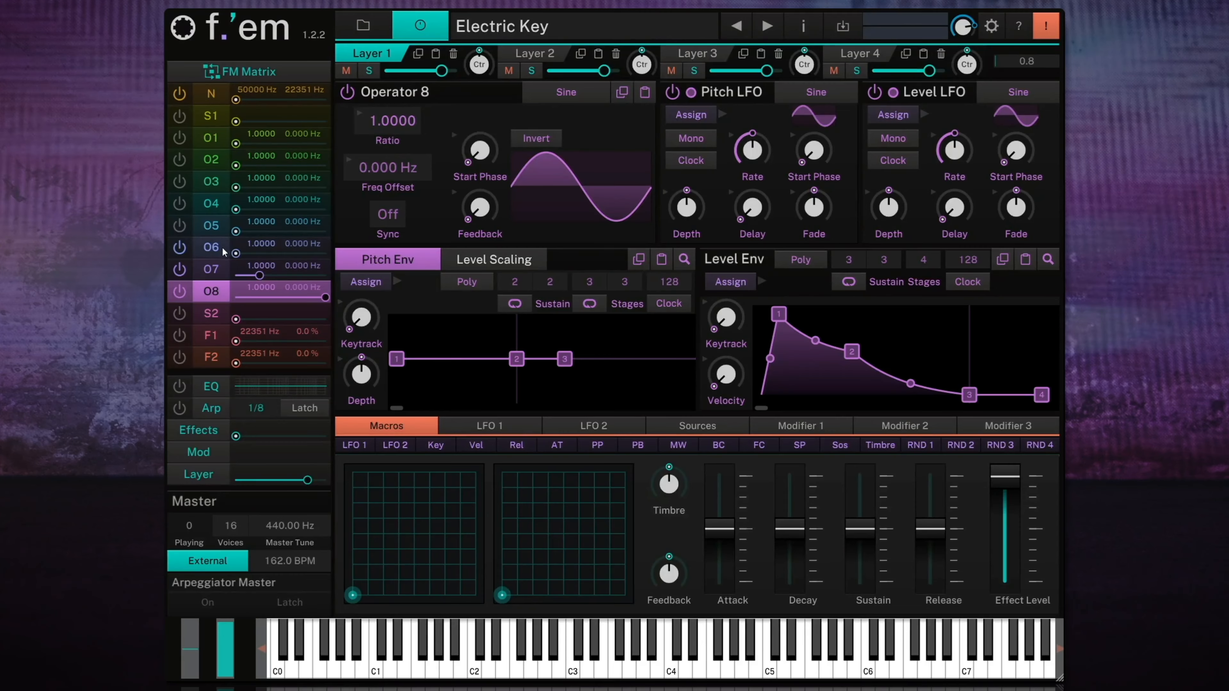
pyautogui.click(221, 249)
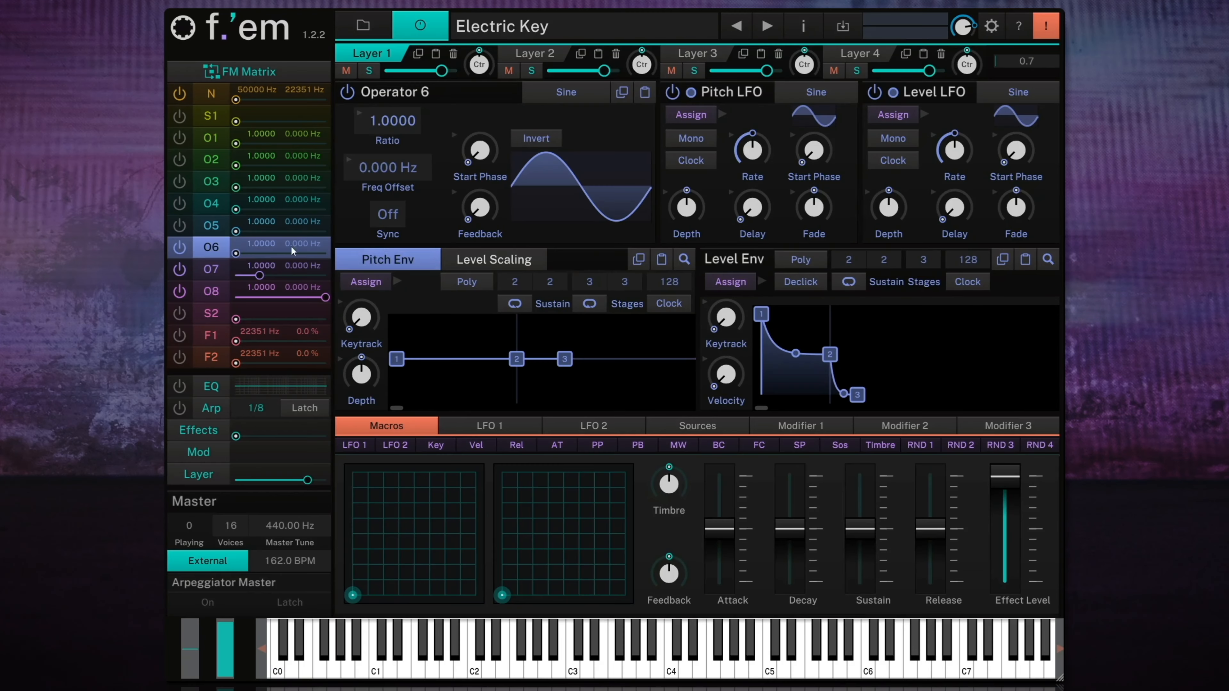
pyautogui.click(1079, 234)
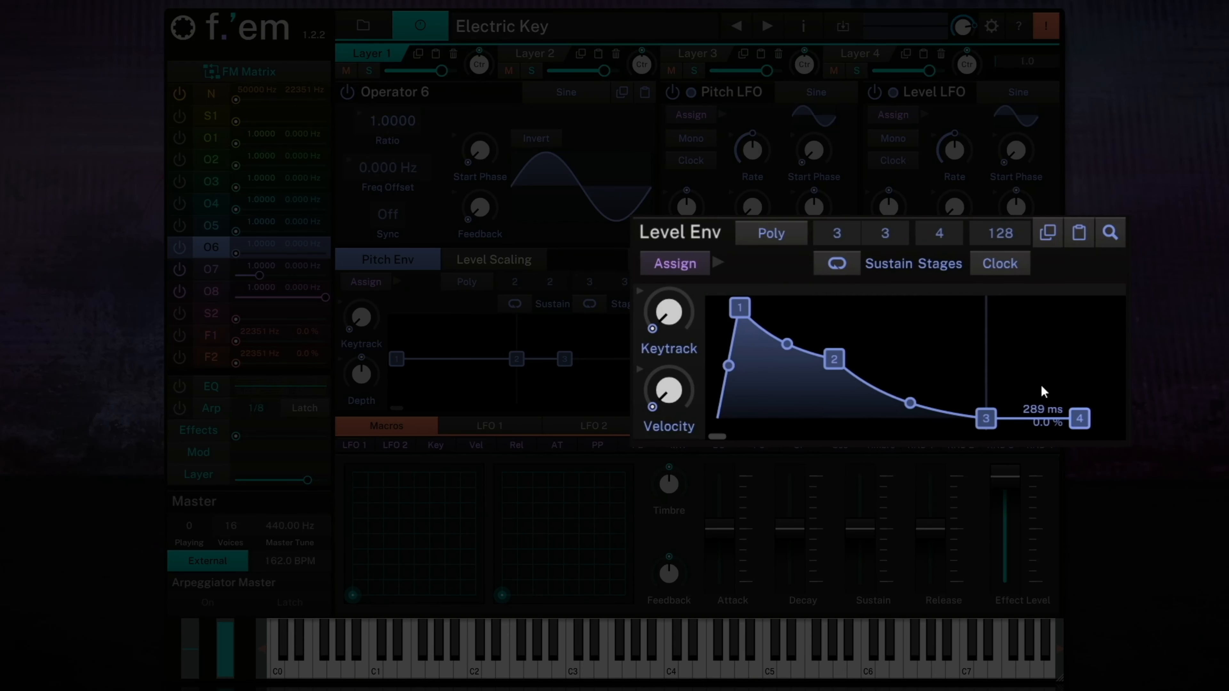
pyautogui.moveTo(1061, 422); pyautogui.dragTo(1028, 421)
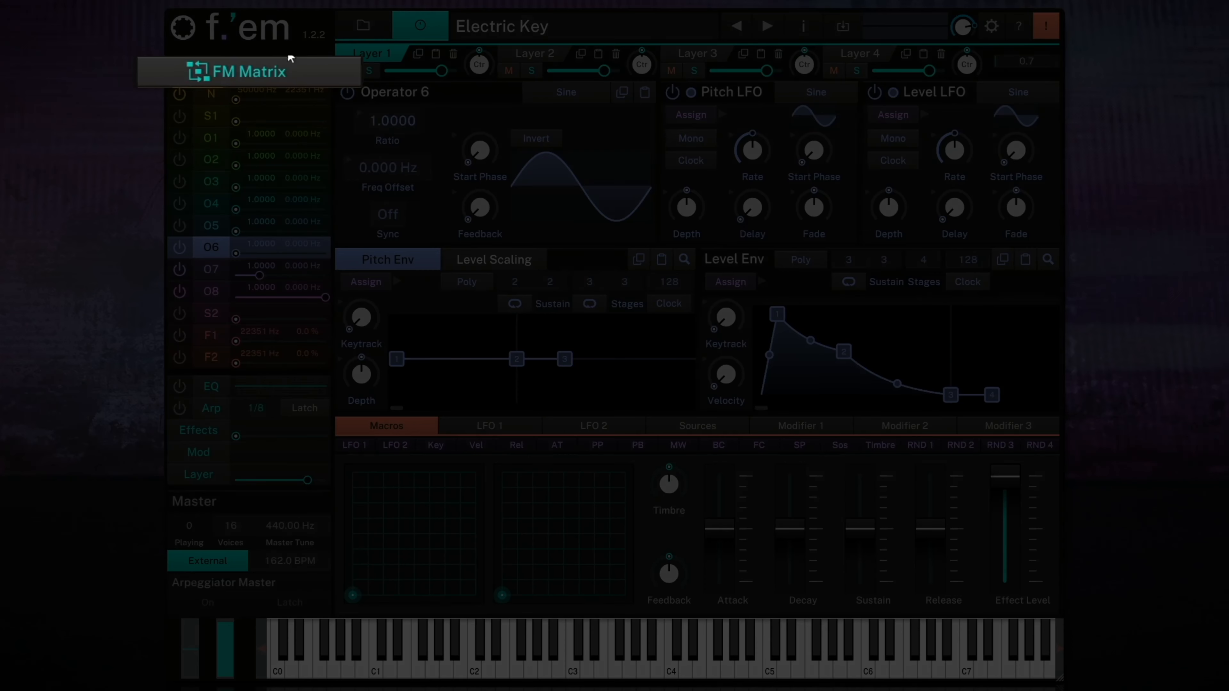
# Step: Route Operator 6 to the audio output in the FM Matrix at a level of -10.7
pyautogui.click(285, 65)
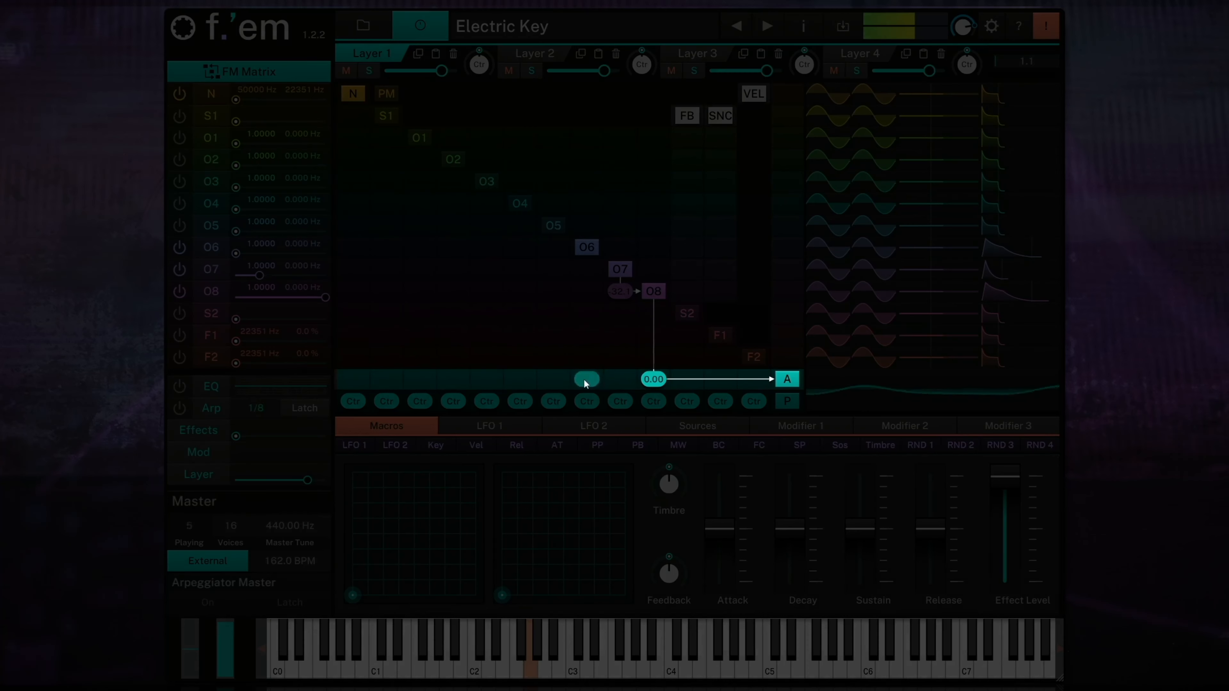
pyautogui.click(584, 378)
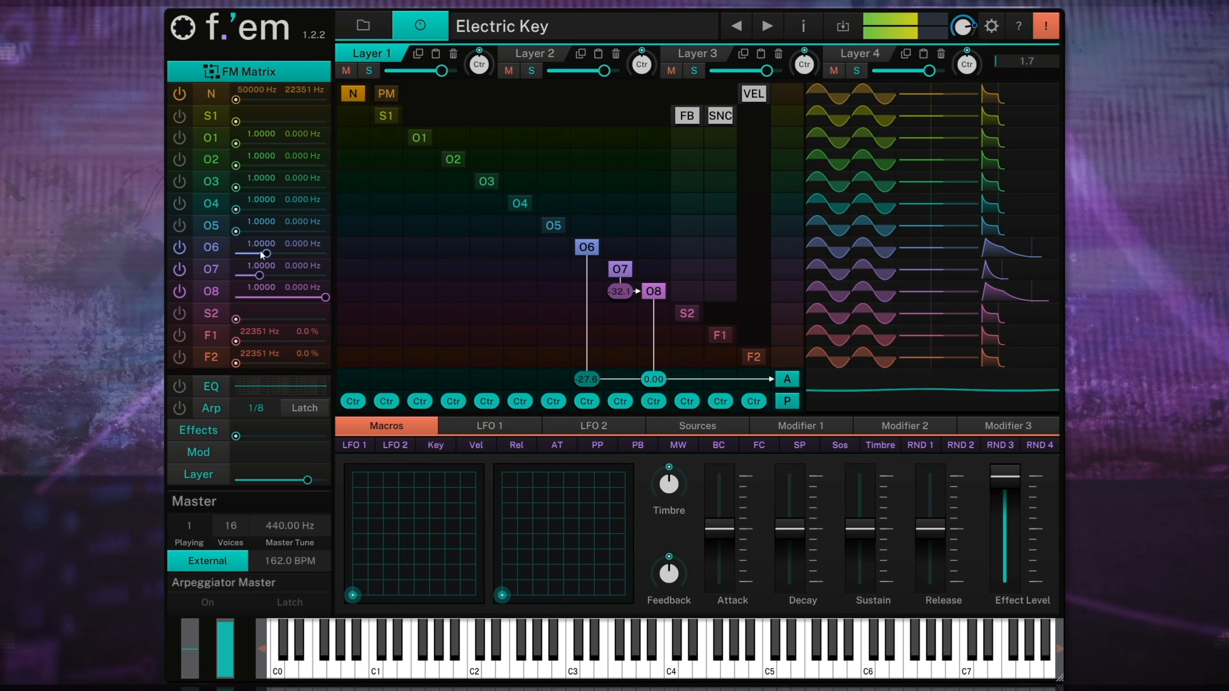
pyautogui.moveTo(266, 253); pyautogui.dragTo(301, 257)
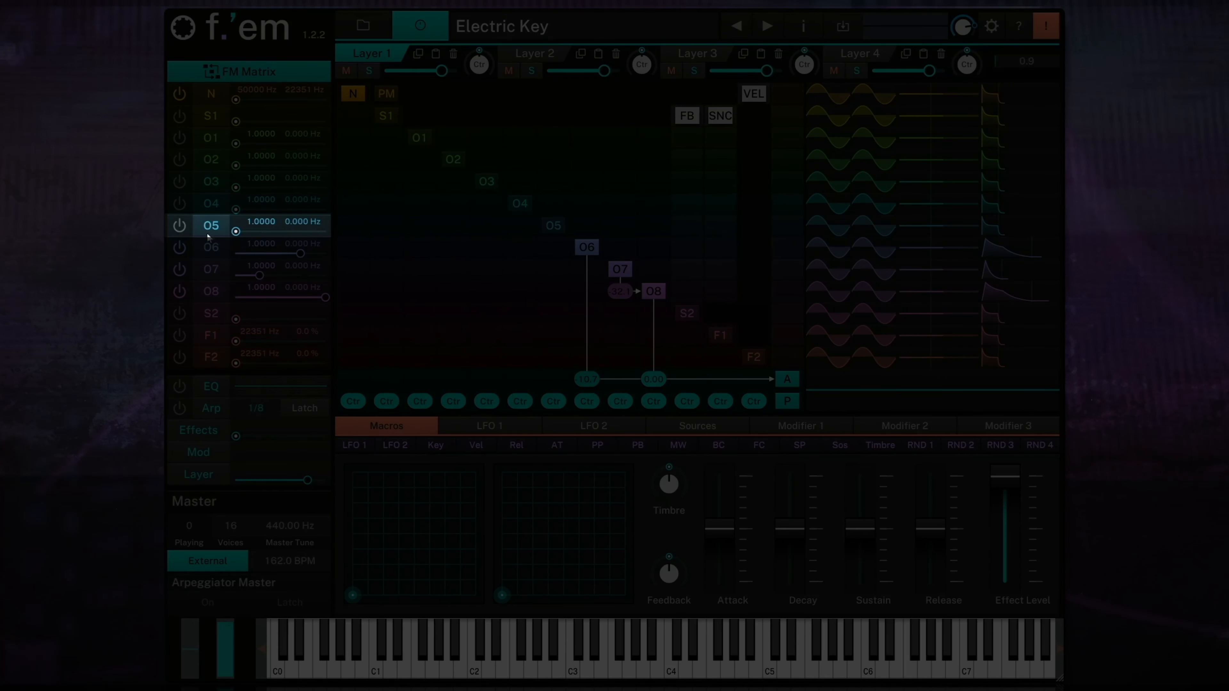
# Step: Enable Operator 5 as a modulator of Operator 6 at a level of -49.1, with a frequency ratio of 3.0000
pyautogui.click(179, 226)
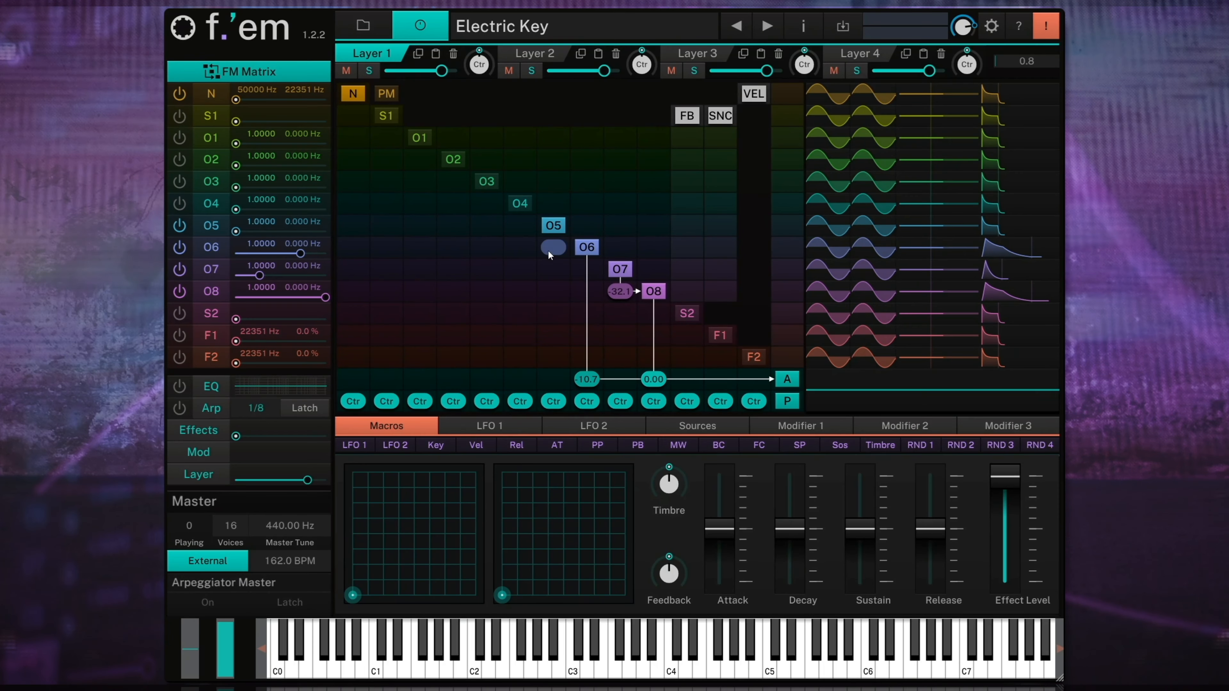
pyautogui.moveTo(548, 250); pyautogui.dragTo(576, 186)
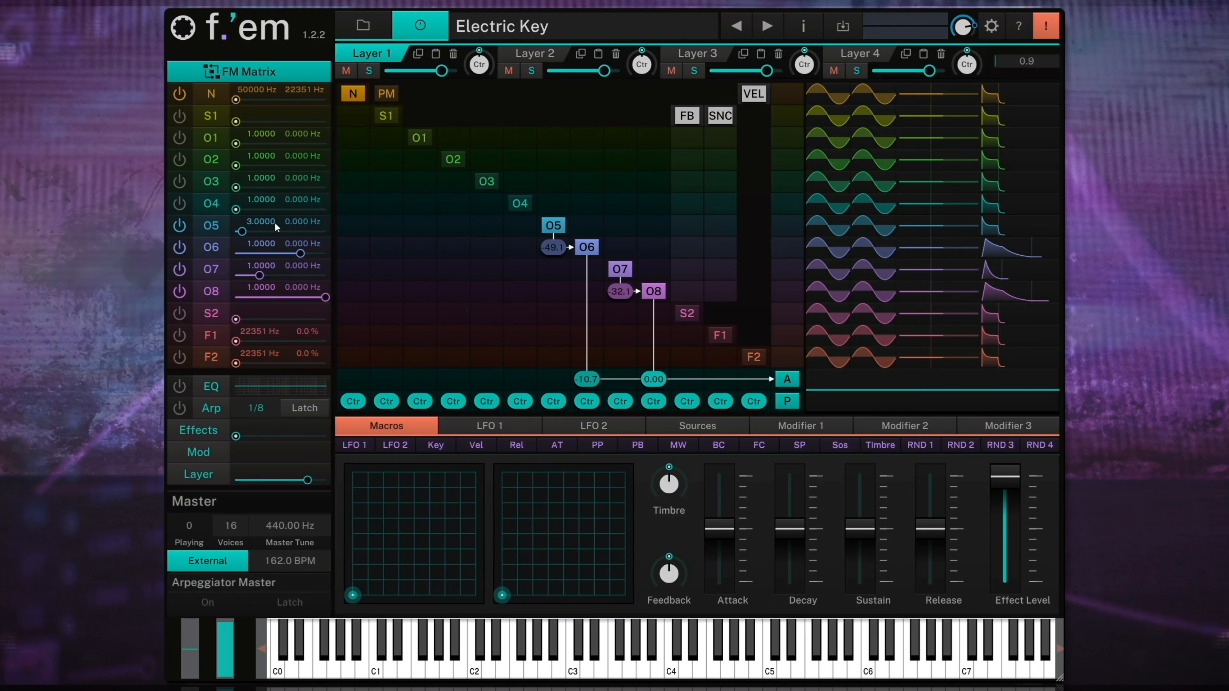
# Step: Shape Operator 5's level envelope with Declick off and a smooth, short decay to 0 %
pyautogui.click(220, 226)
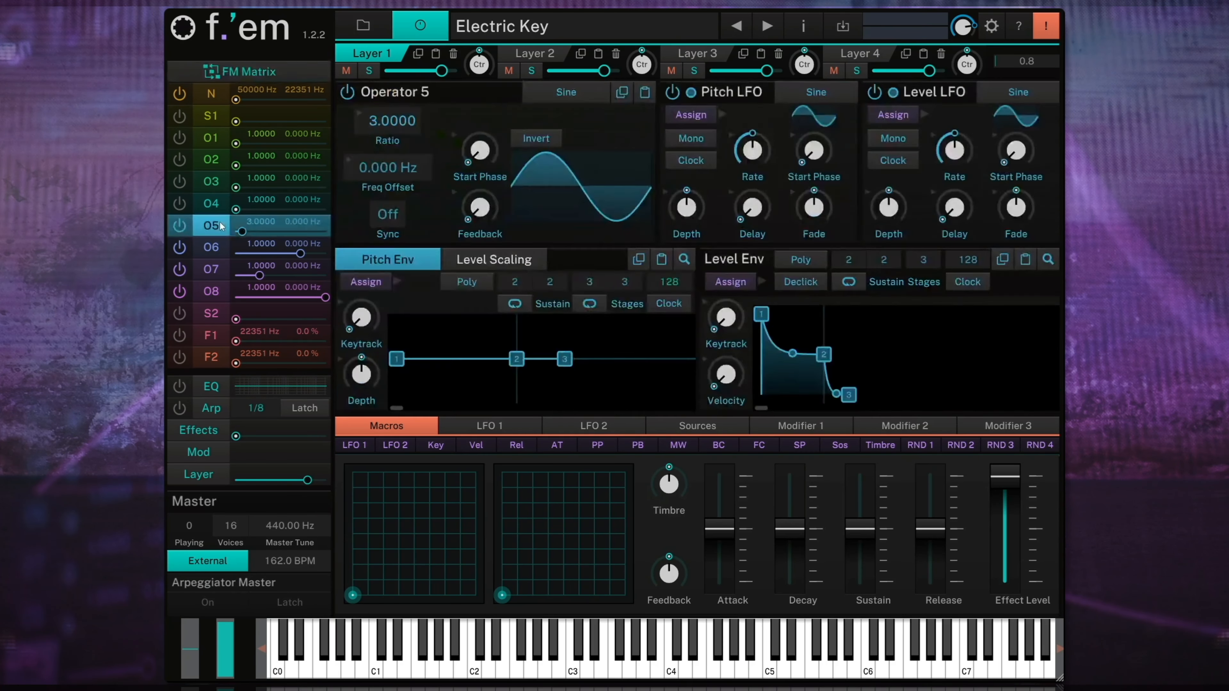
pyautogui.click(1045, 262)
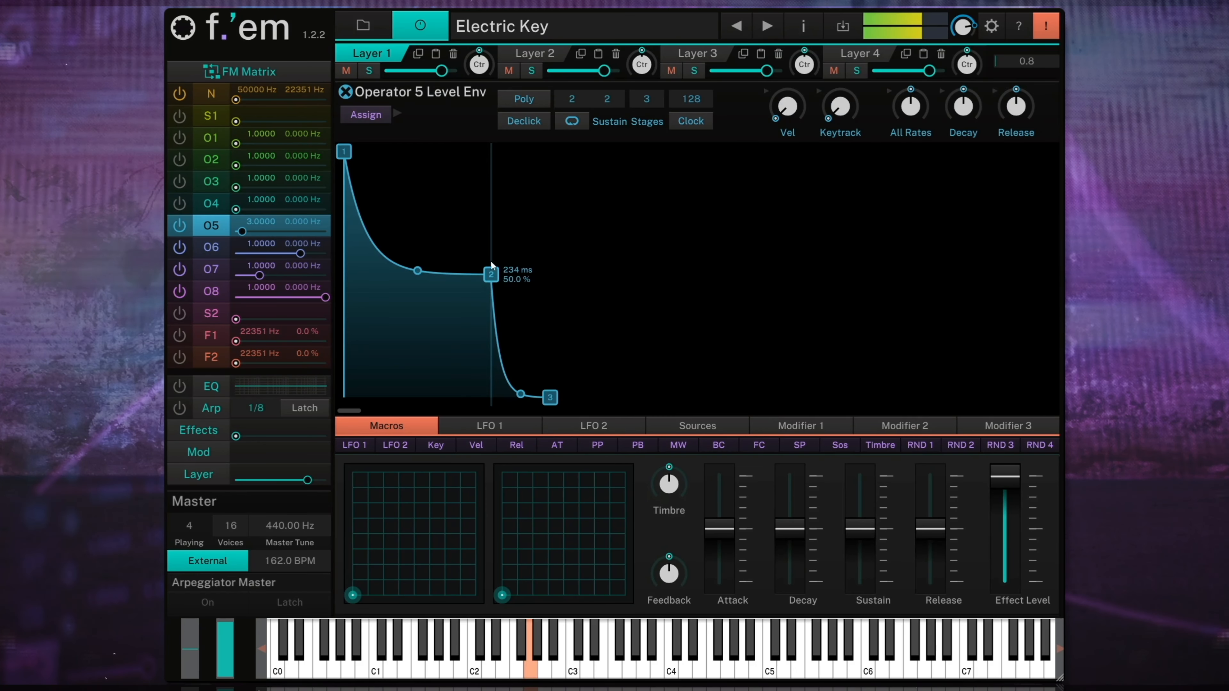
pyautogui.click(519, 126)
pyautogui.moveTo(528, 277); pyautogui.dragTo(486, 323)
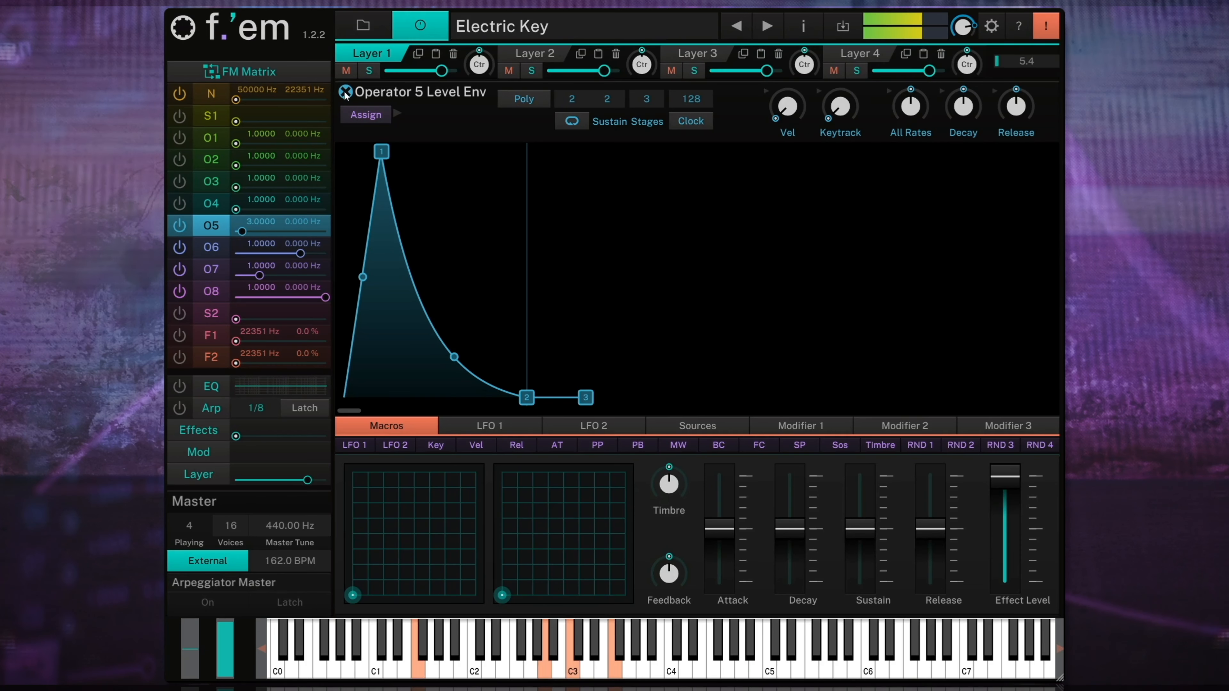
# Step: Adjust Operator 5's modulation of Operator 6 in the FM Matrix to -48.5
pyautogui.click(242, 71)
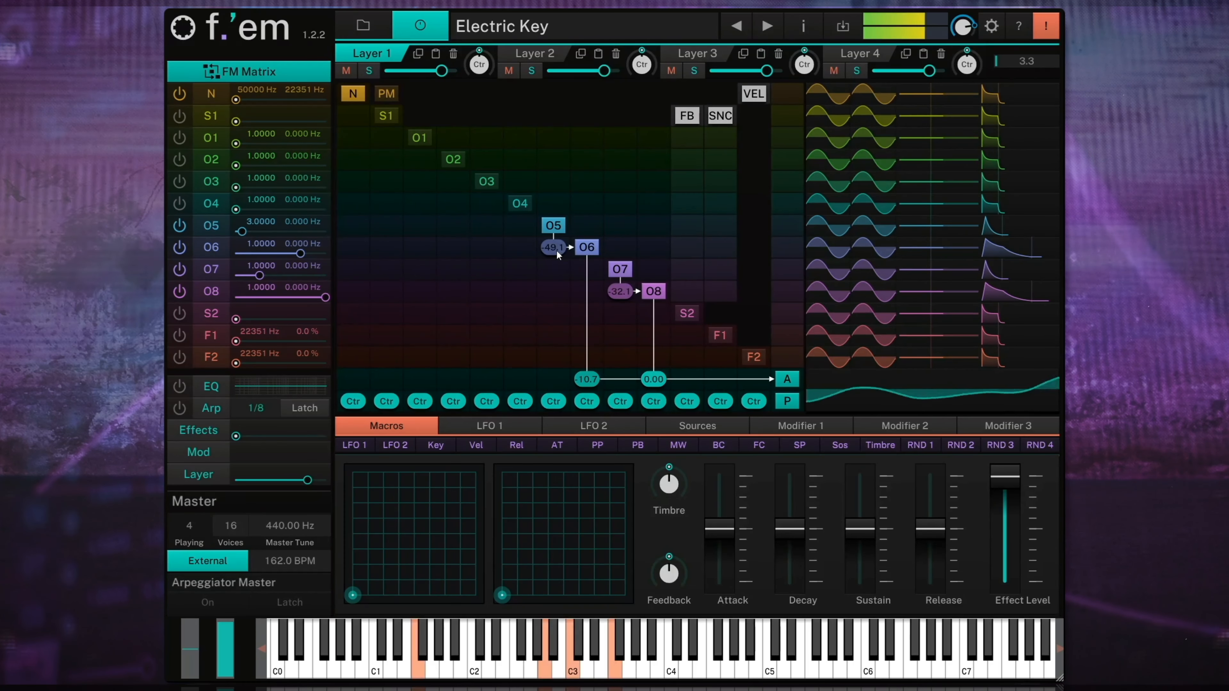
pyautogui.moveTo(556, 251); pyautogui.dragTo(561, 244)
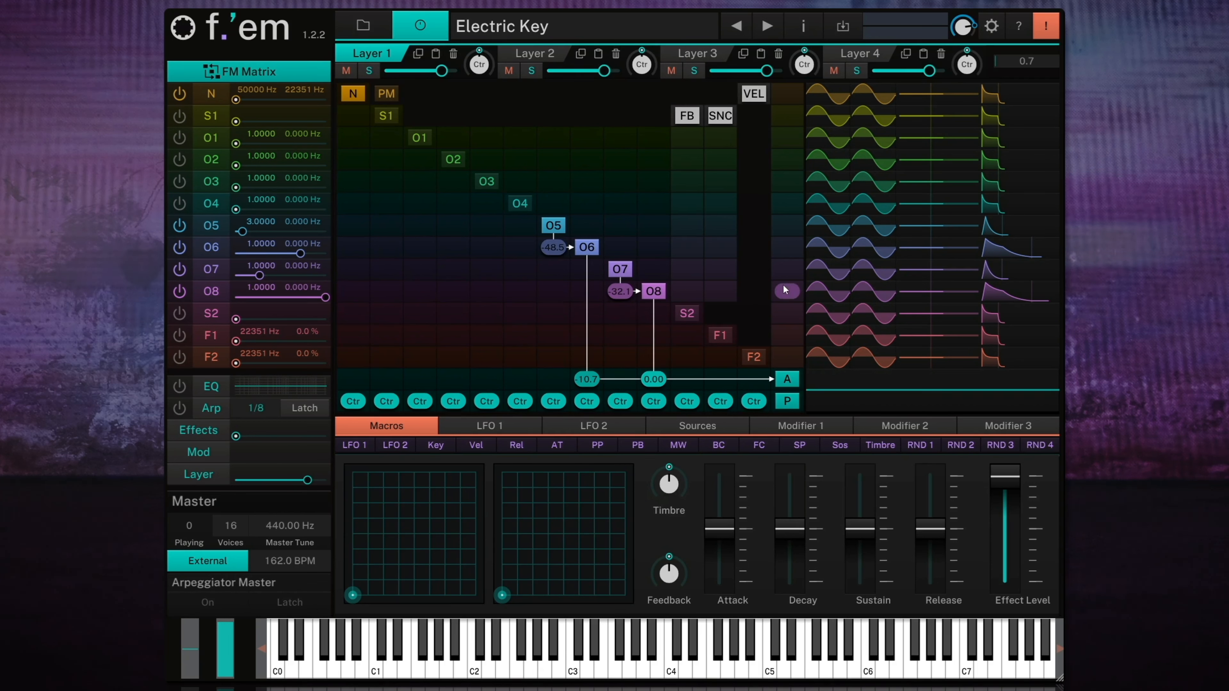
# Step: Set the velocity sensitivity of Operators 5, 6, 7 and 8 to 100 in the FM Matrix
pyautogui.moveTo(787, 295); pyautogui.dragTo(787, 213)
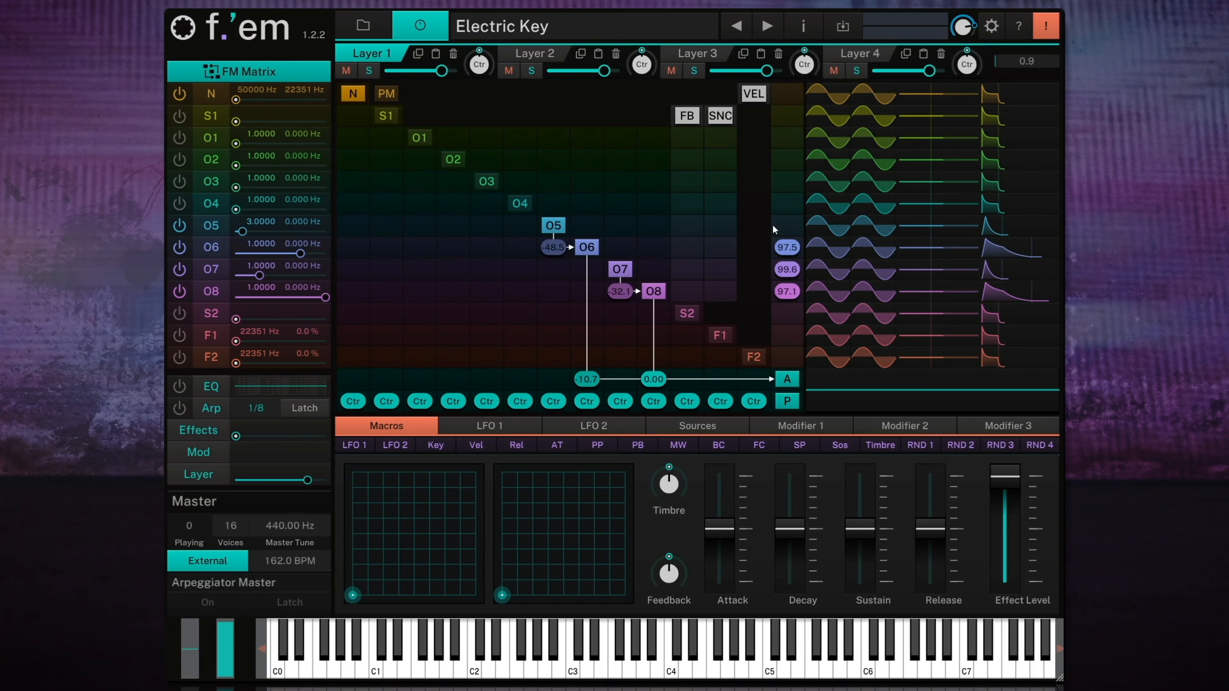
pyautogui.moveTo(788, 225); pyautogui.dragTo(788, 193)
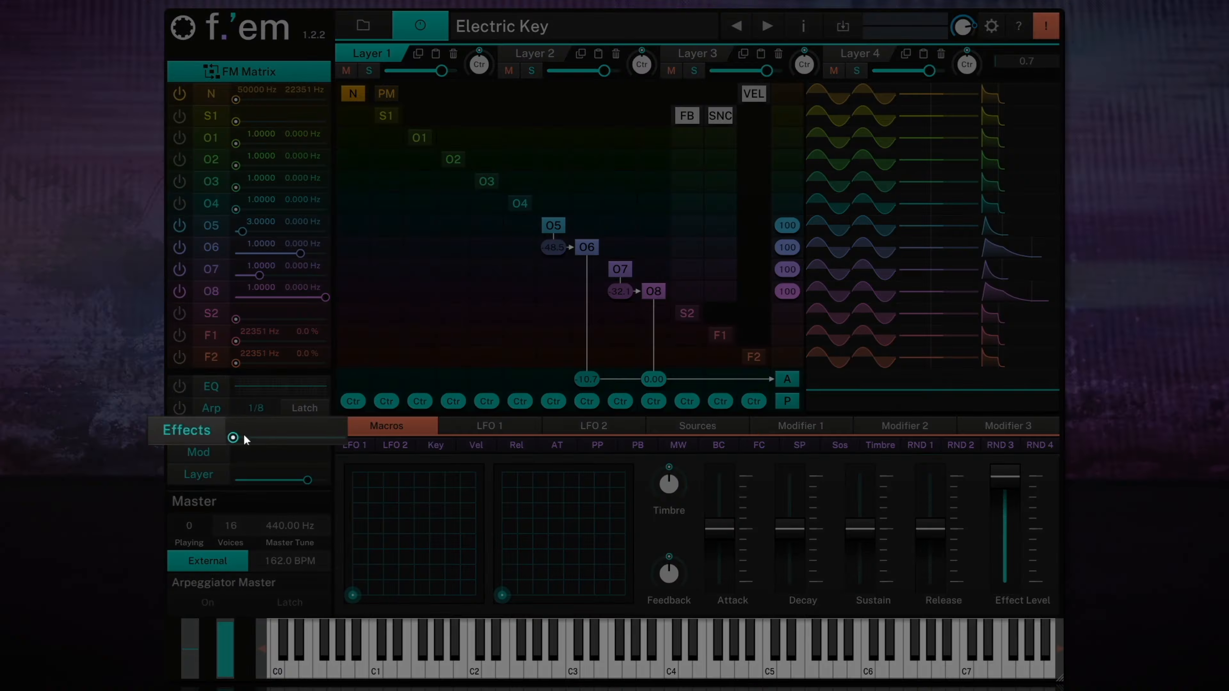
# Step: Raise the Effects level to 100 % and set Effect 1 to an active Chorus with a mix of 33.8 %
pyautogui.moveTo(237, 436); pyautogui.dragTo(325, 437)
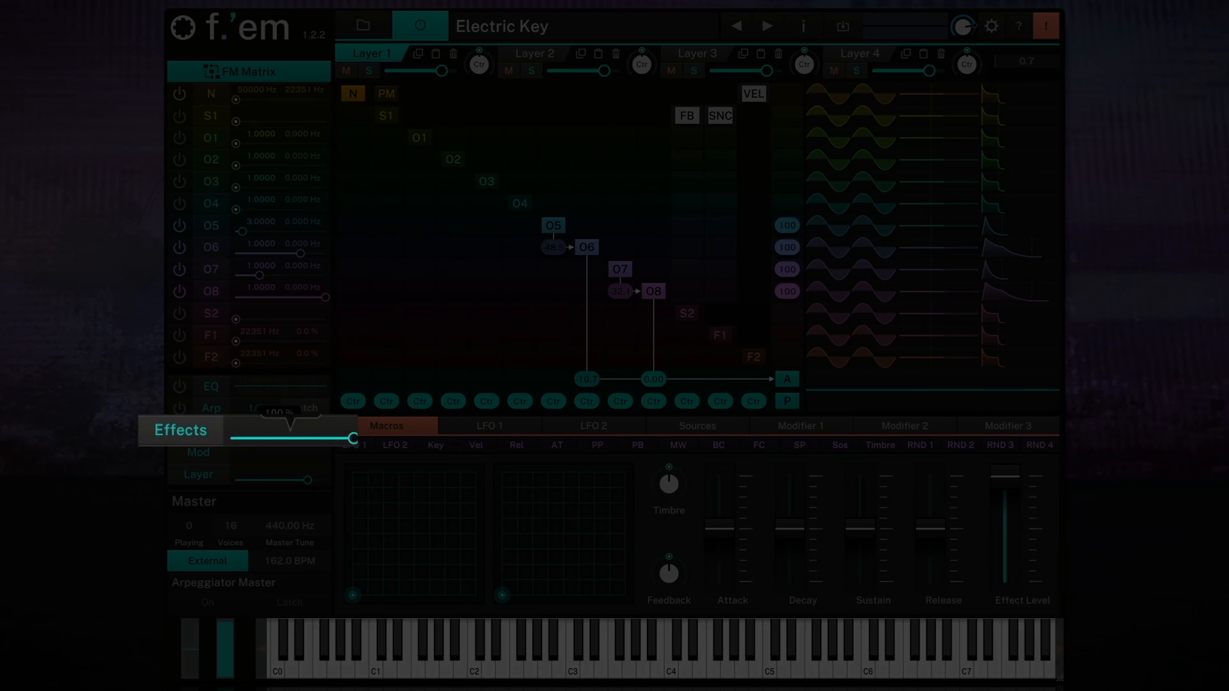
pyautogui.click(200, 436)
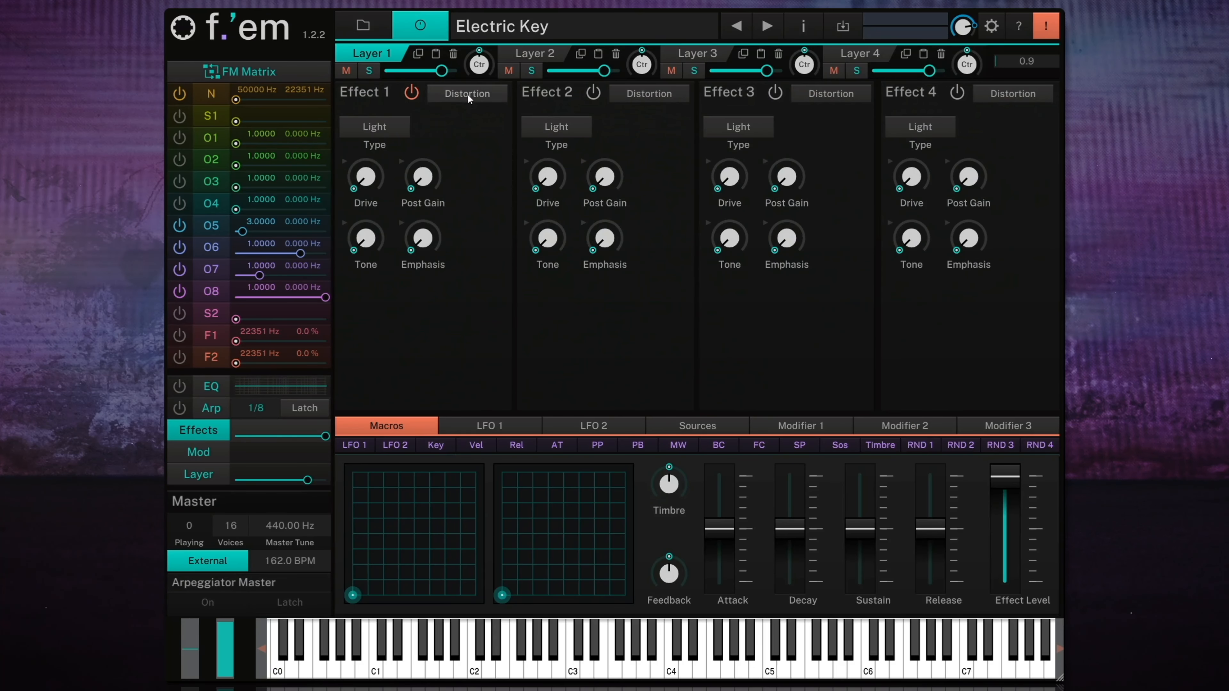
pyautogui.click(467, 94)
pyautogui.click(473, 124)
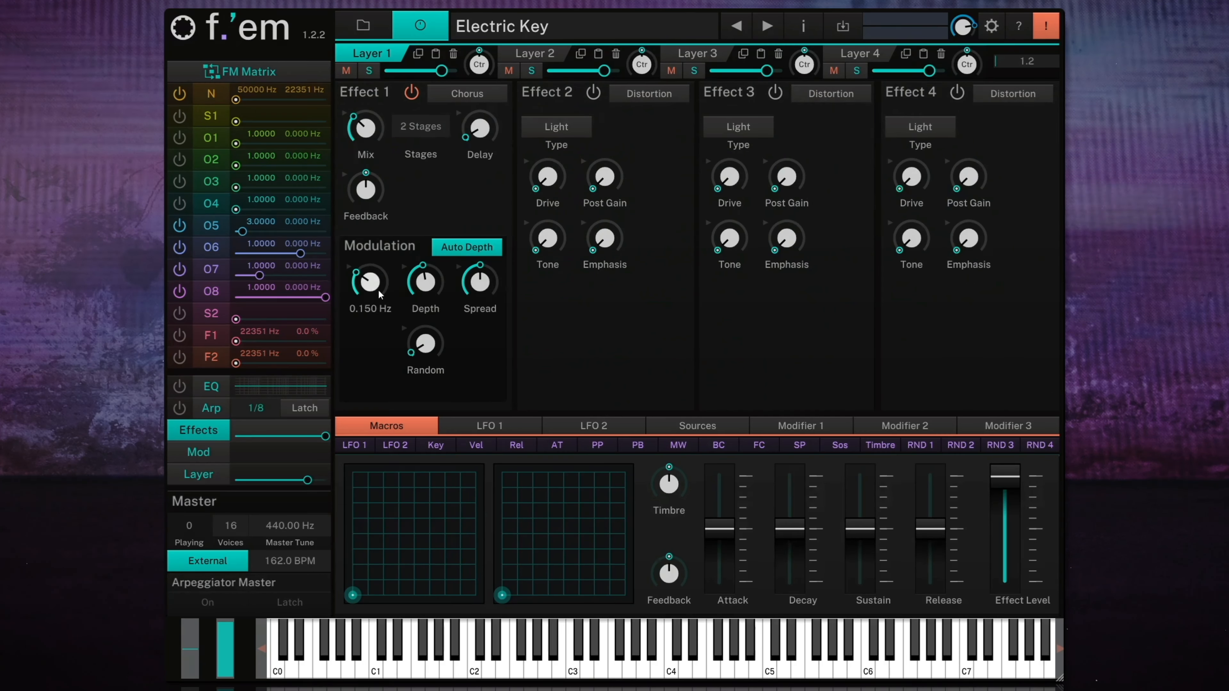
pyautogui.moveTo(378, 289); pyautogui.dragTo(436, 289)
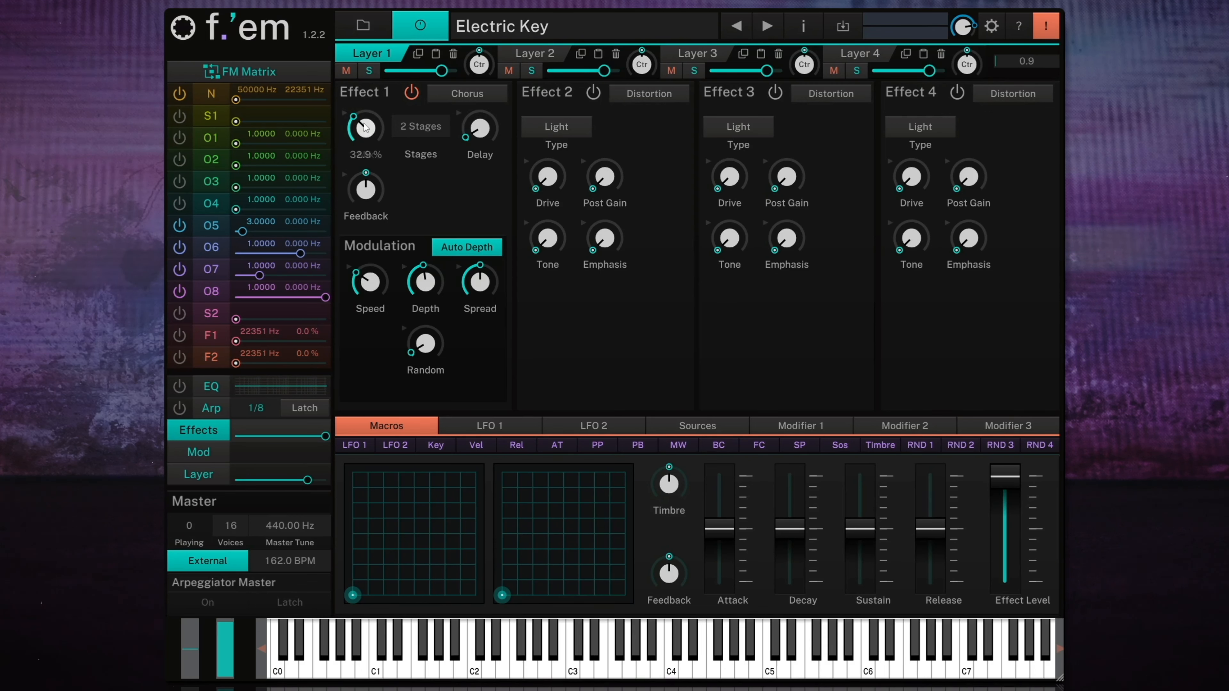
pyautogui.moveTo(372, 139); pyautogui.dragTo(376, 130)
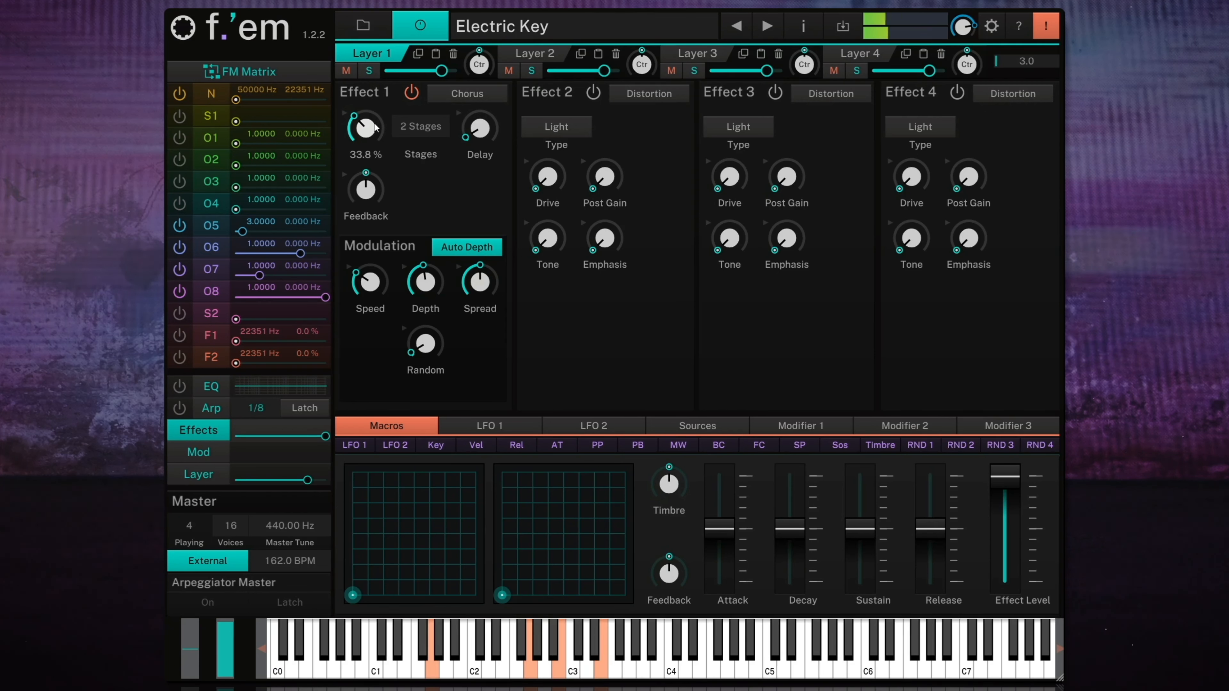
# Step: Enable Effect 2 as a Reverb Plate with a mix of 11.7 %
pyautogui.click(592, 93)
pyautogui.click(649, 94)
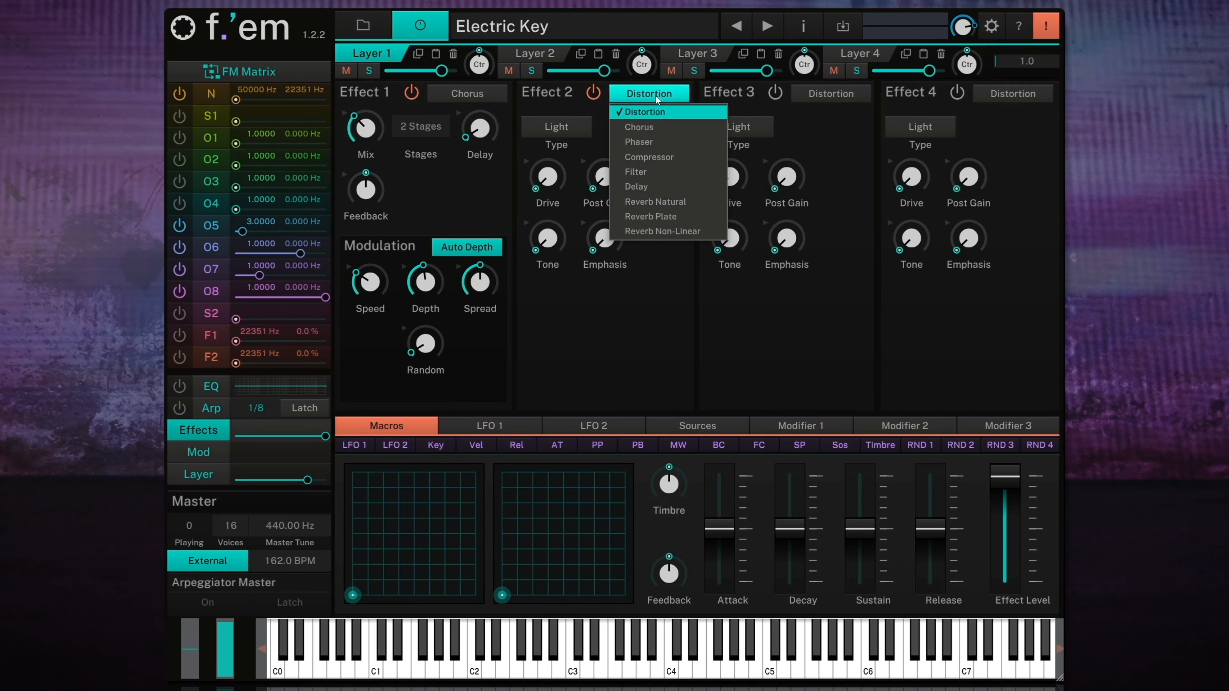
pyautogui.click(667, 216)
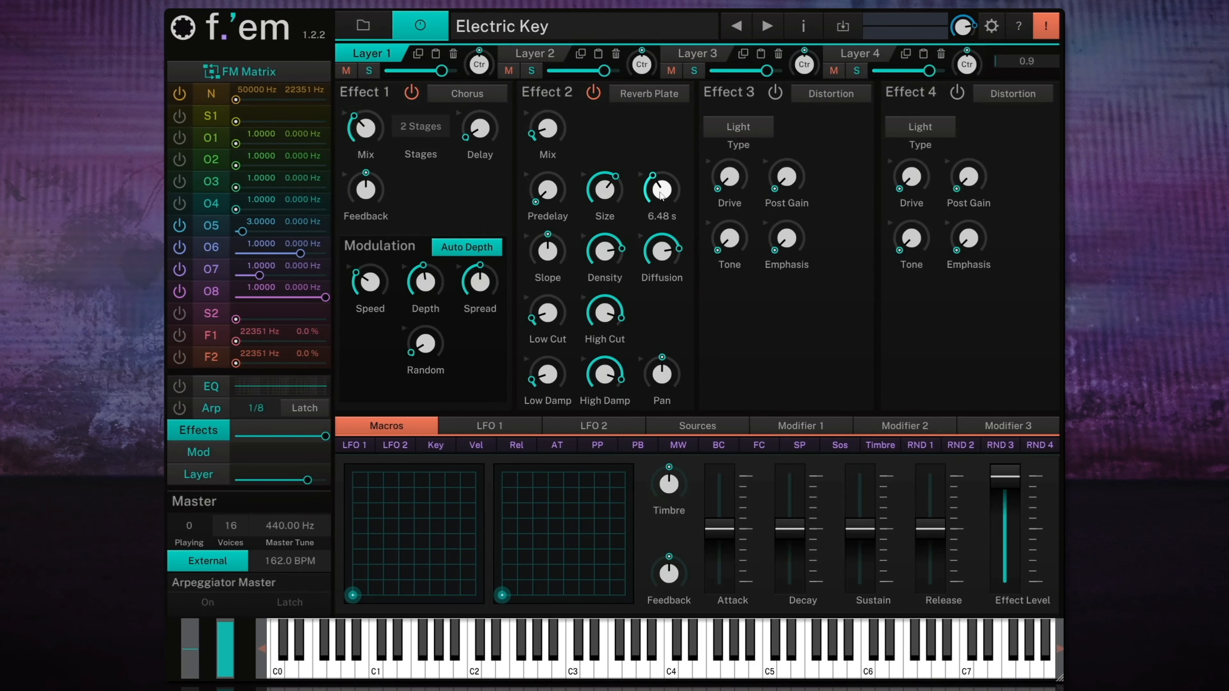
pyautogui.moveTo(613, 204)
pyautogui.mouseDown()
pyautogui.moveTo(627, 216)
pyautogui.moveTo(629, 194)
pyautogui.mouseUp()
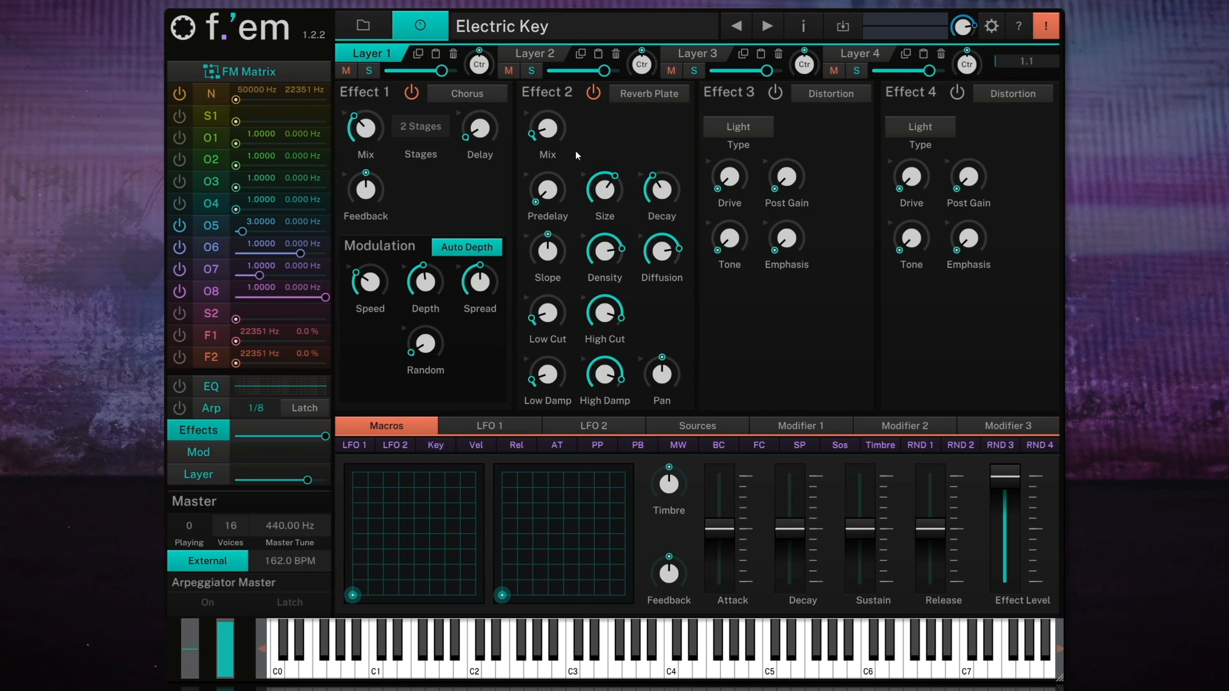
pyautogui.moveTo(548, 129)
pyautogui.moveTo(555, 143); pyautogui.dragTo(555, 142)
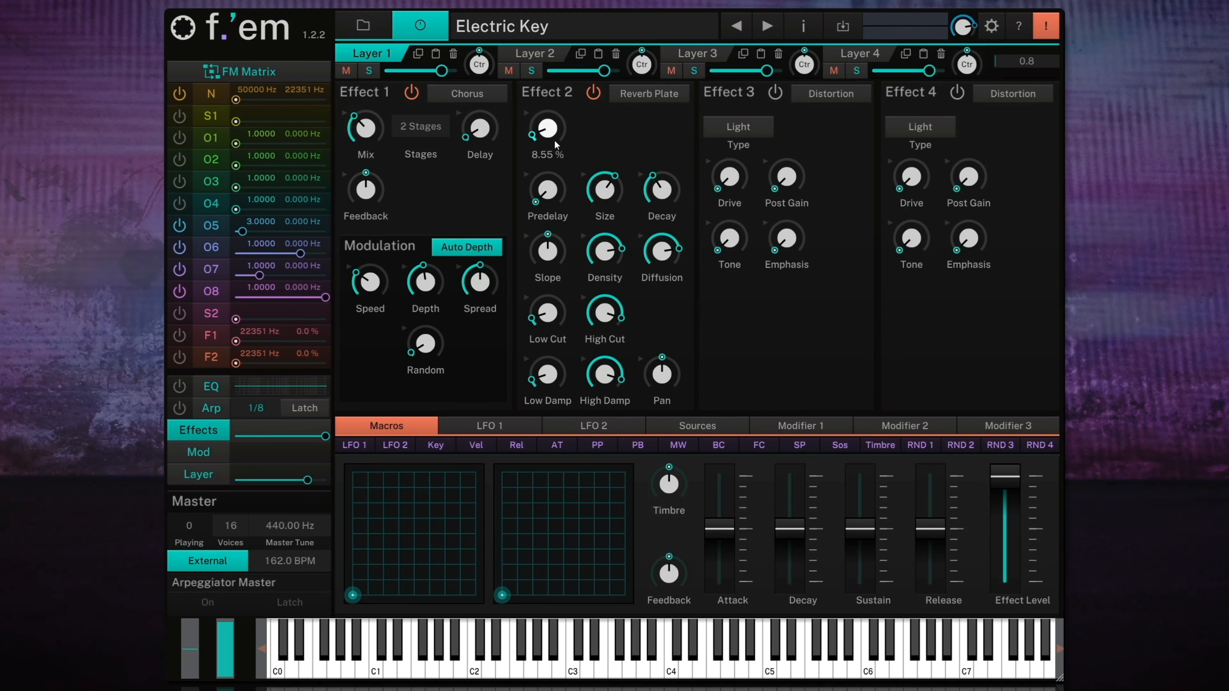
pyautogui.moveTo(555, 142); pyautogui.dragTo(556, 134)
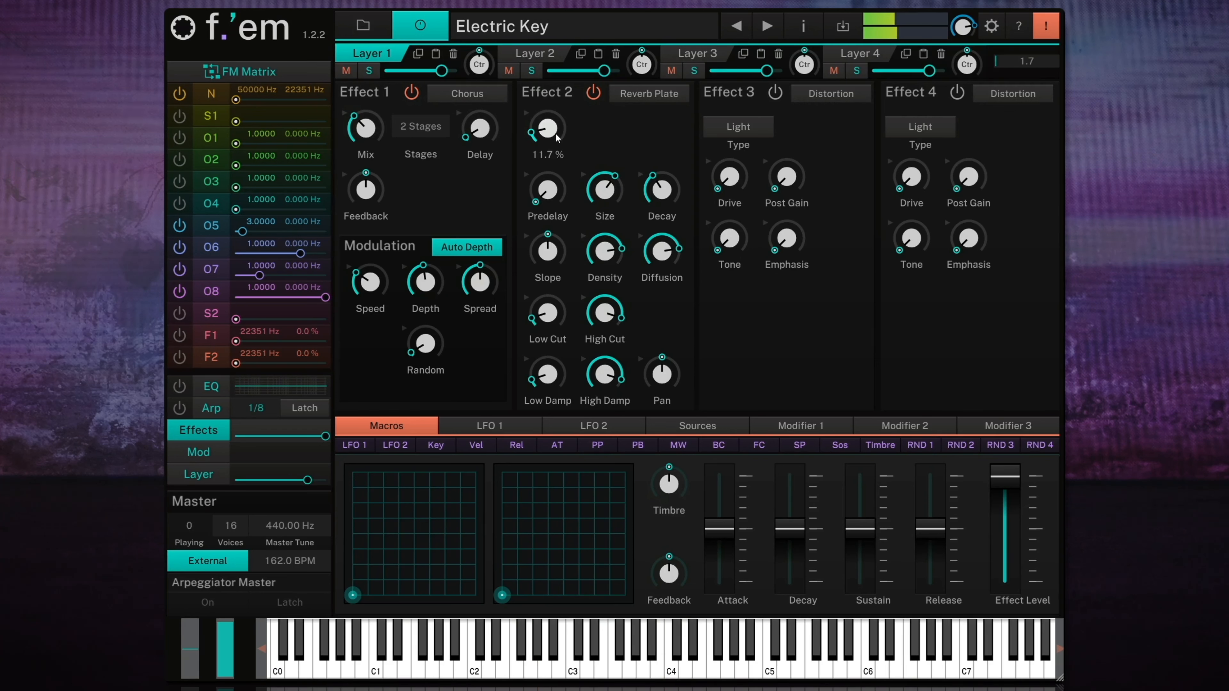
# Step: Enable Effect 3 as a Delay with a mix of 10.2 %, and compare the sound with it bypassed
pyautogui.click(775, 93)
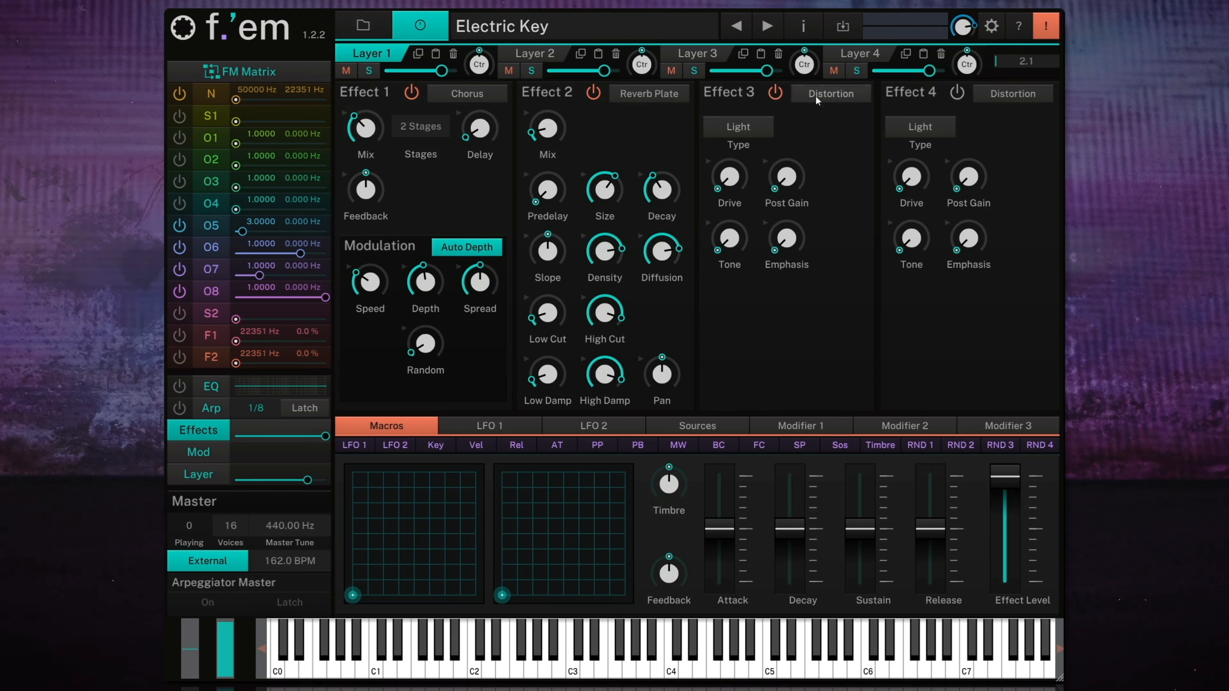
pyautogui.click(832, 94)
pyautogui.click(843, 188)
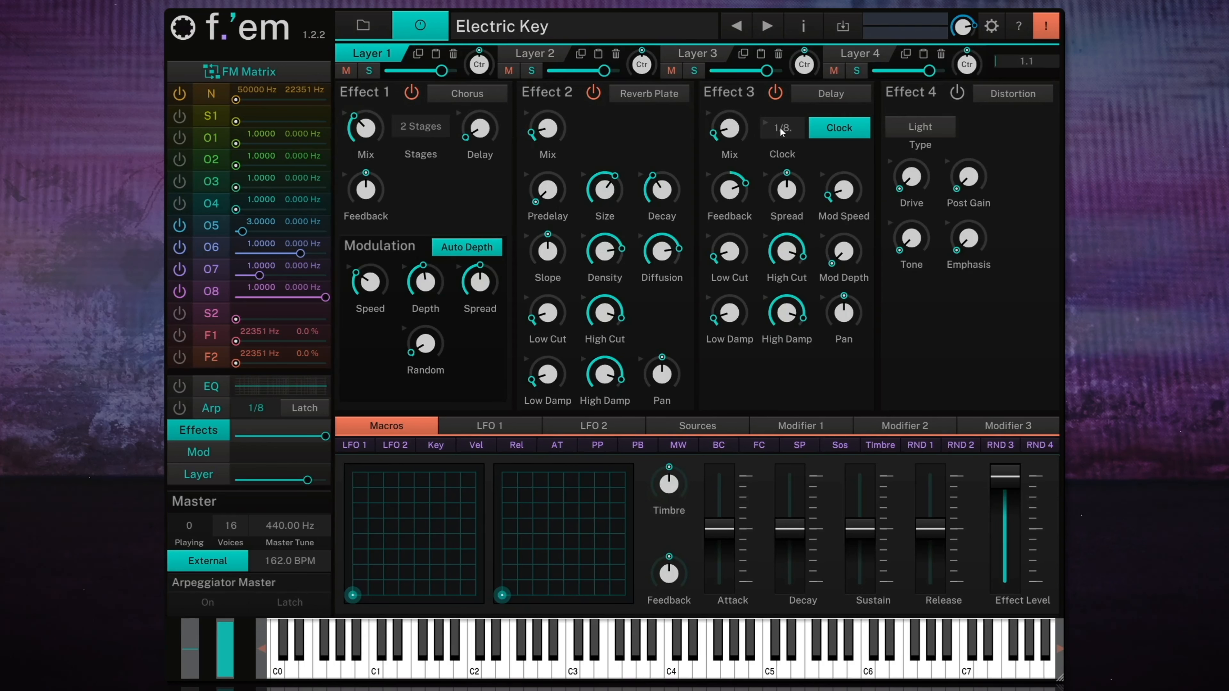
pyautogui.moveTo(737, 131)
pyautogui.mouseDown()
pyautogui.moveTo(740, 151)
pyautogui.moveTo(731, 125)
pyautogui.mouseUp()
pyautogui.click(779, 92)
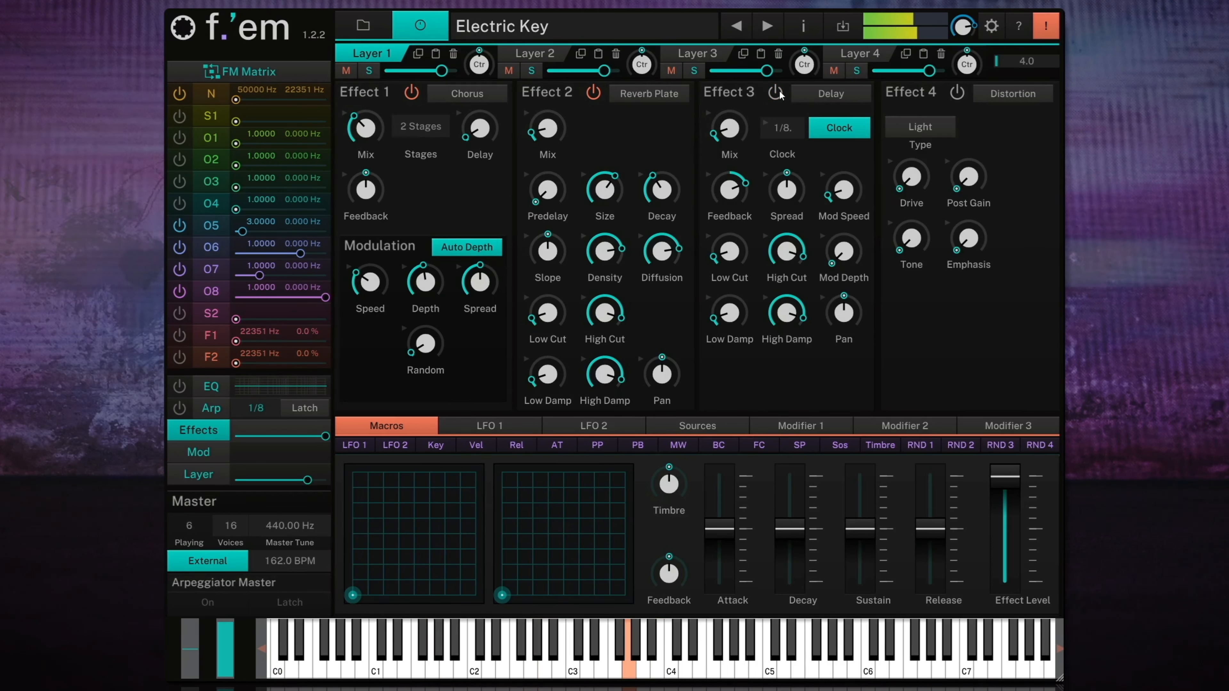
pyautogui.moveTo(749, 119)
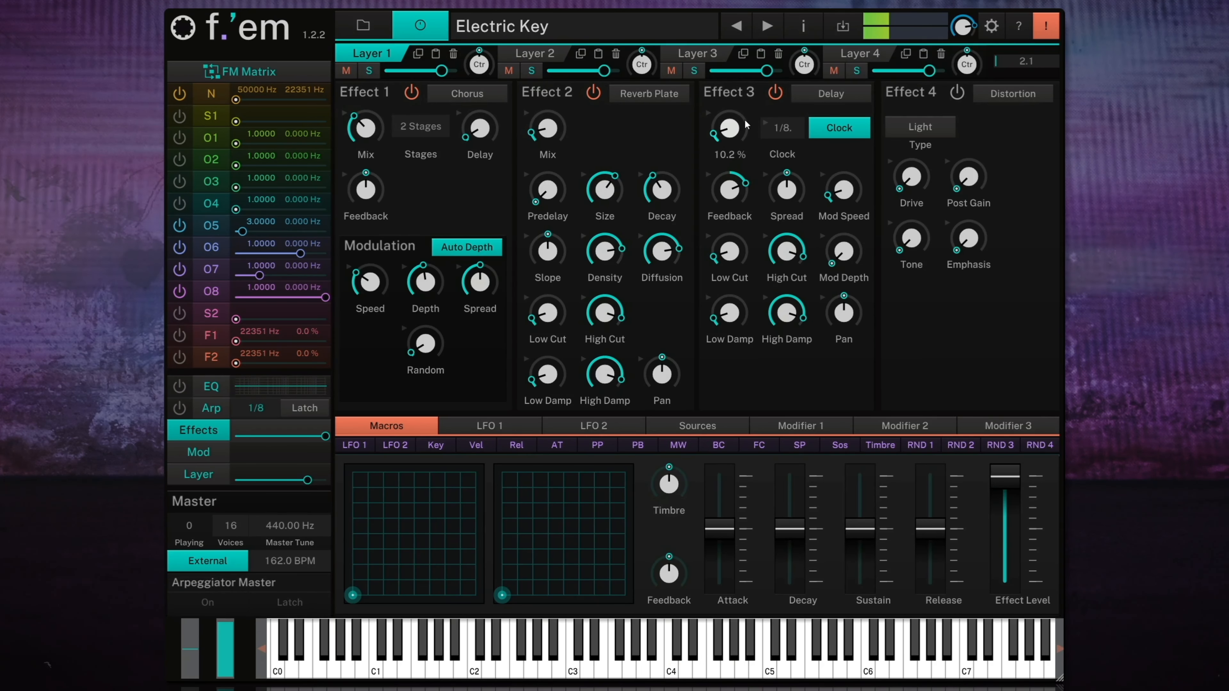
# Step: Add feedback to Operator 5 in the FM Matrix at a level of -48.2
pyautogui.click(296, 74)
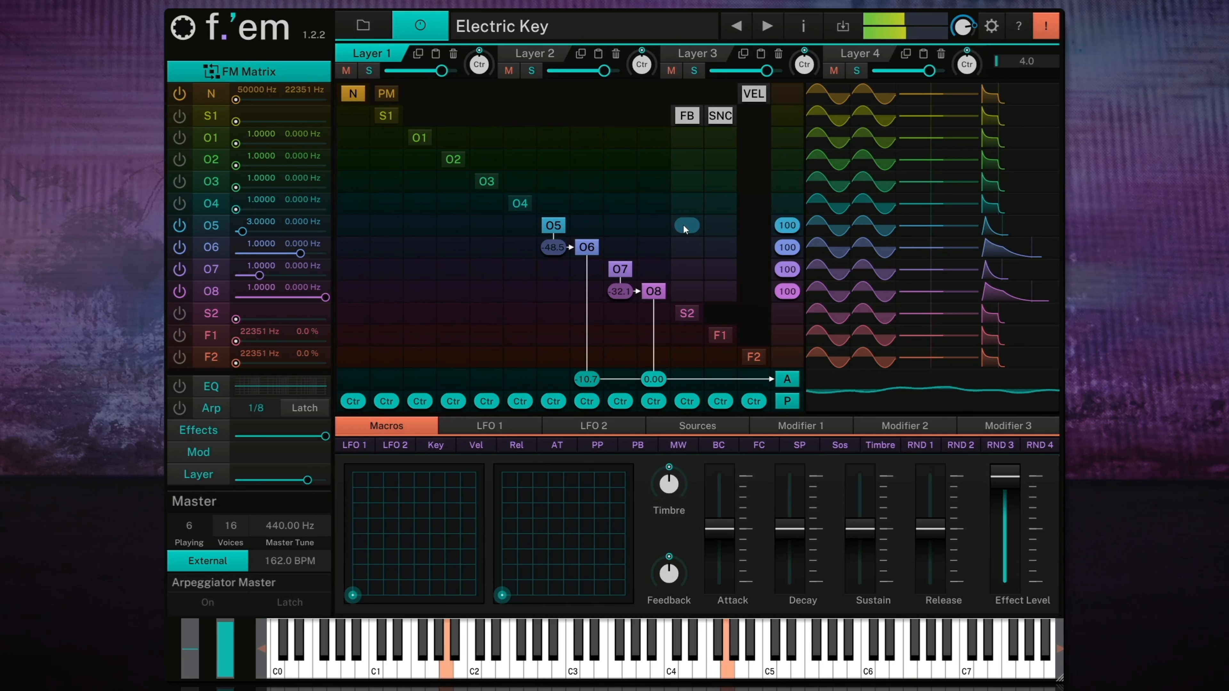
pyautogui.moveTo(683, 224); pyautogui.dragTo(703, 172)
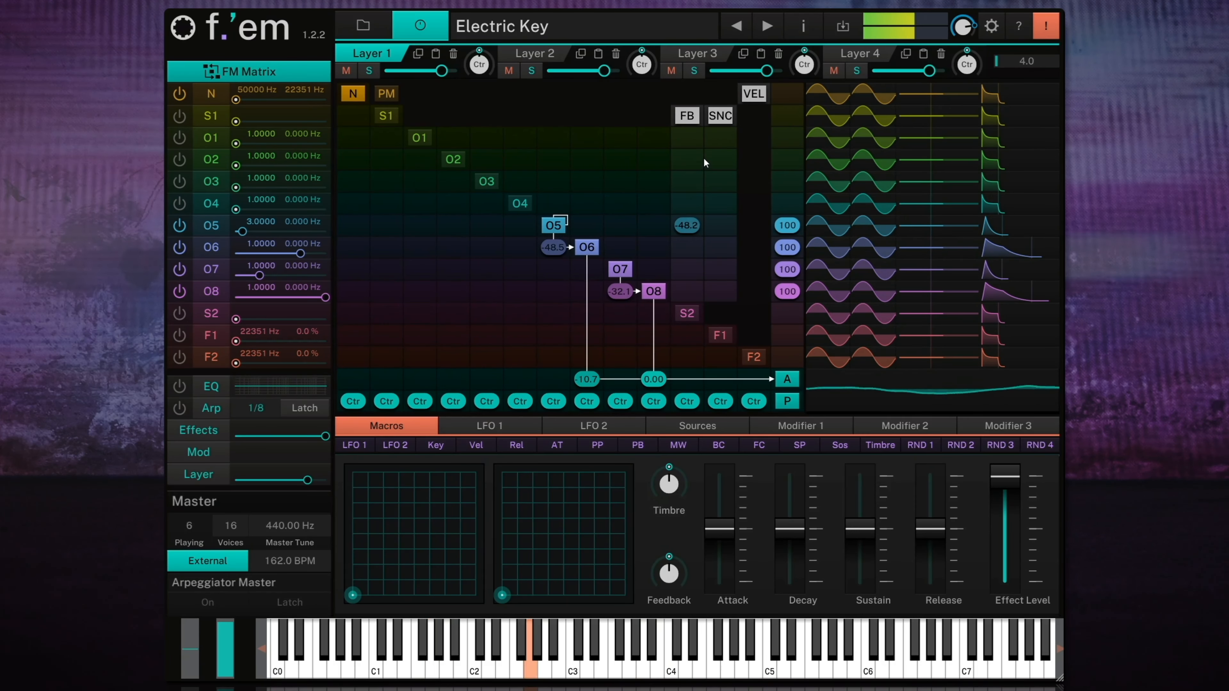